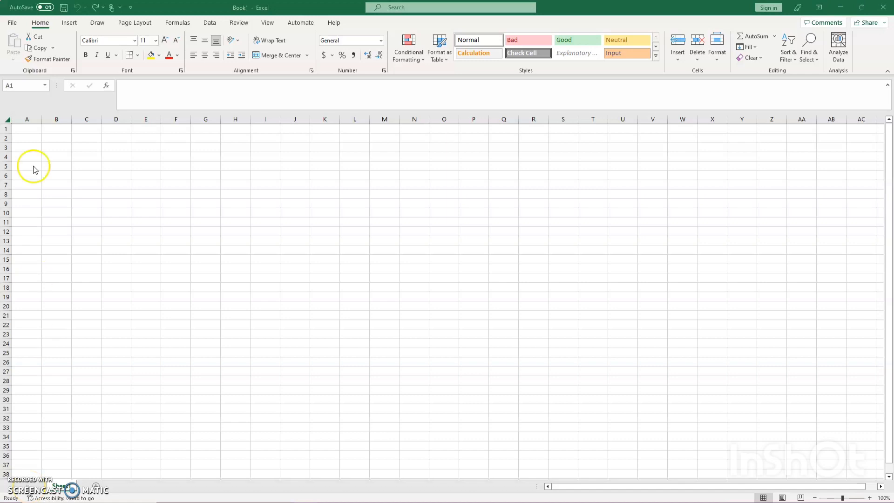
Widen columns A through D equally to roughly three times their default width
left_click(26, 119)
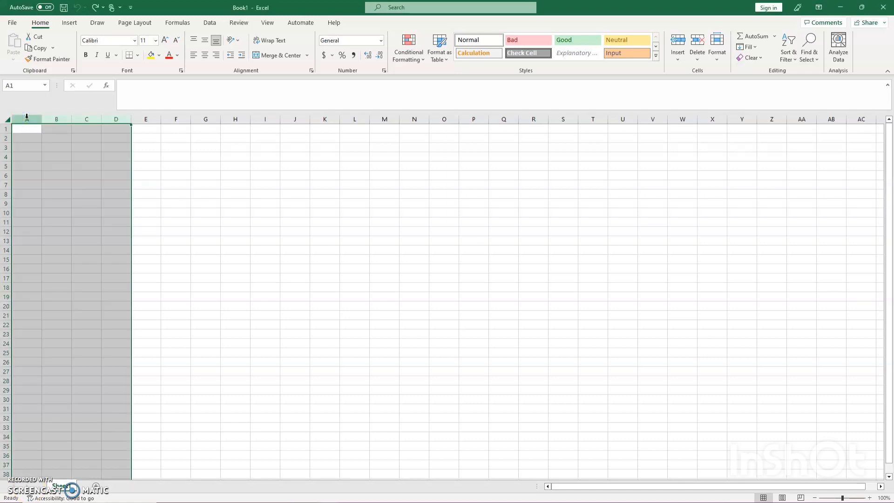
left_click_drag(26, 118, 169, 128)
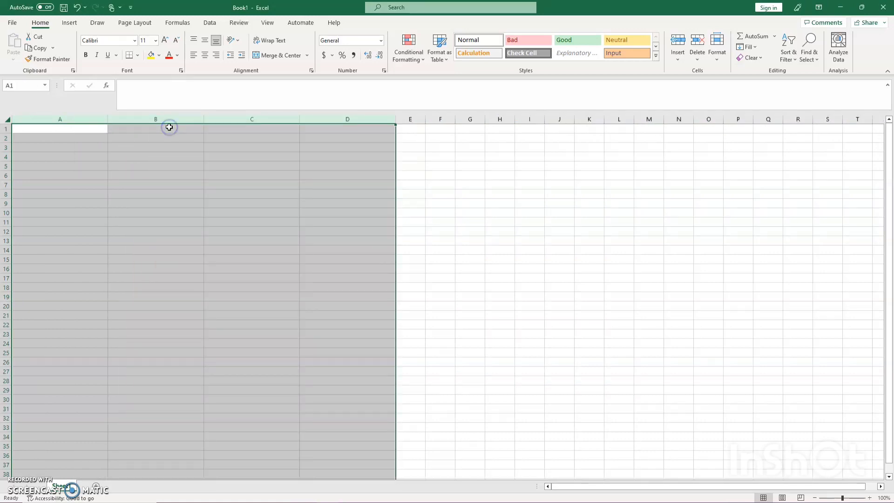
Enter Sunday, 1 and January across cells A1 to C1
left_click(90, 131)
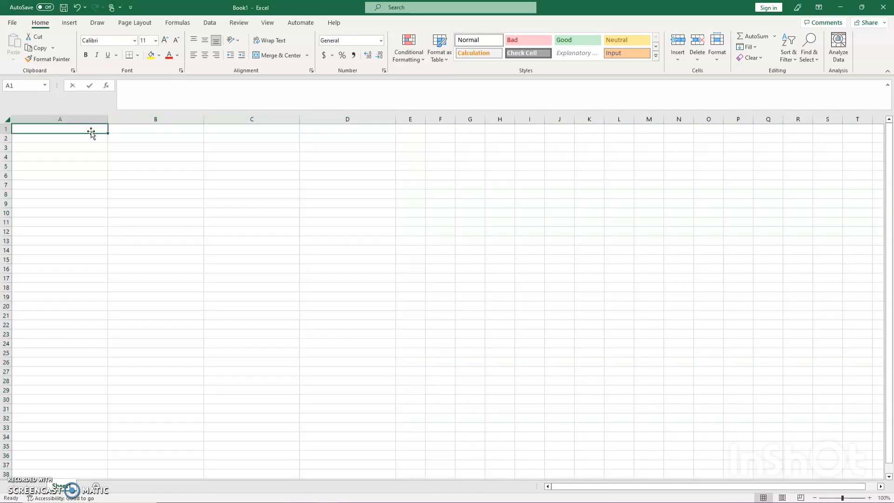
type("Sunday")
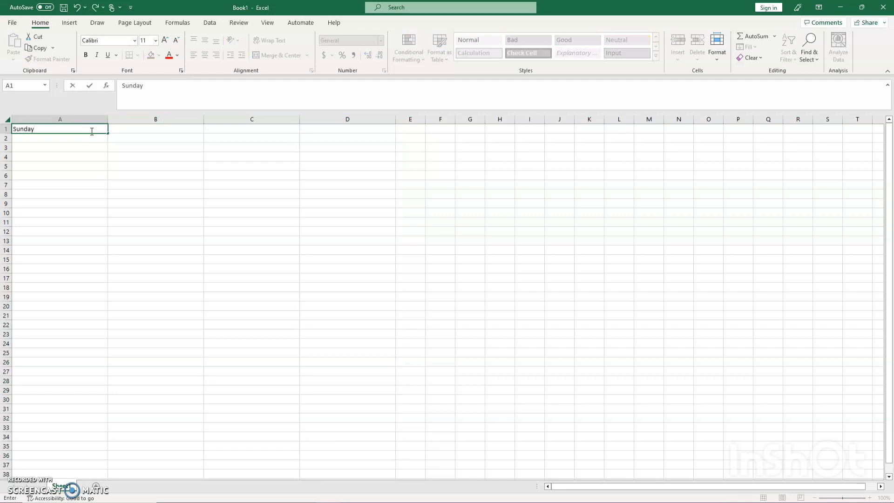
key("Tab")
type("1")
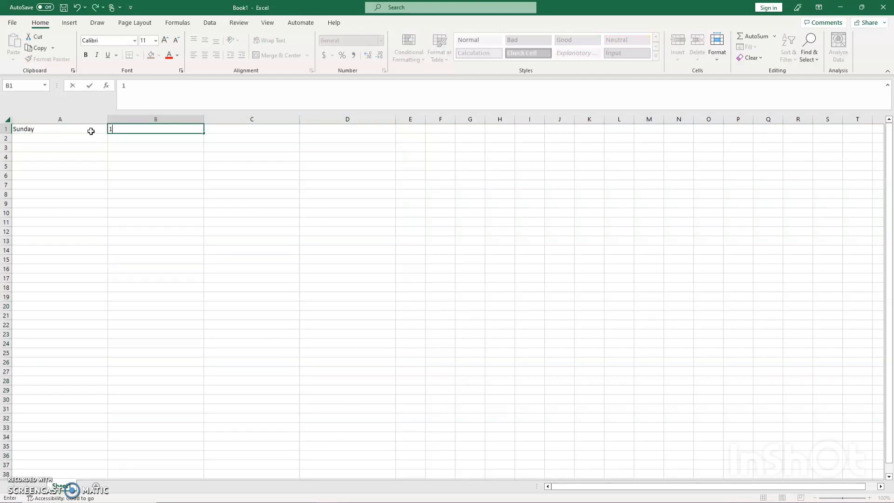
key("Tab")
type("Ja")
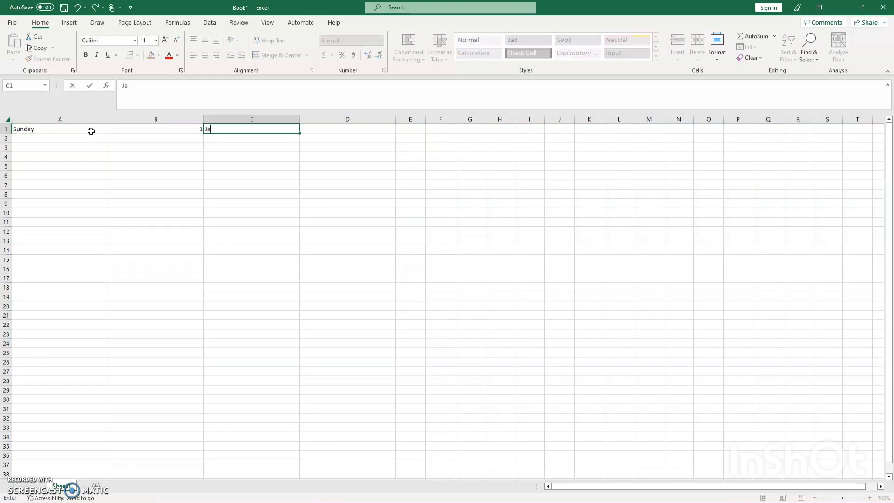
type("nuary")
key("Return")
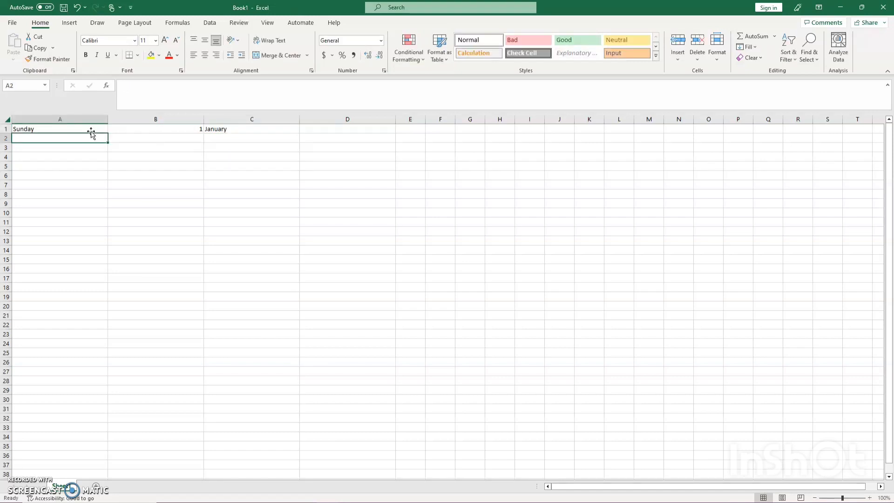
Enter Monday, 2 and January across cells A2 to C2
type("Mon")
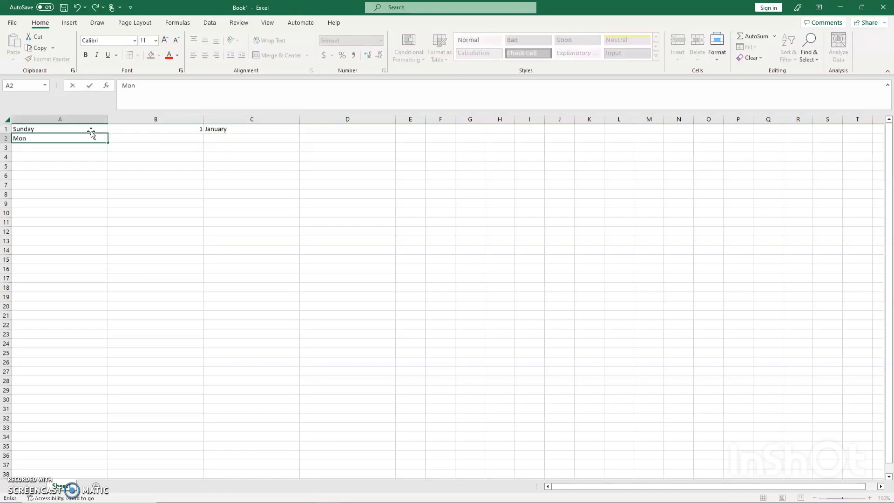
type("day")
key("Tab")
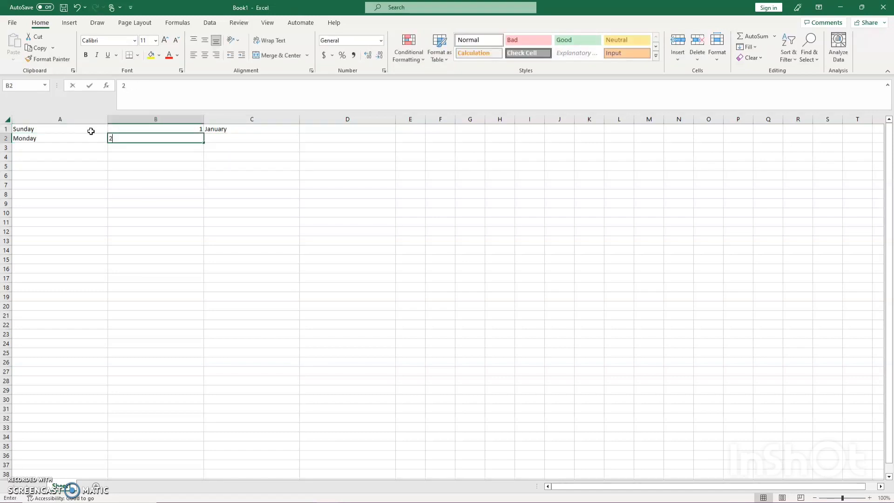
type("2")
key("Tab")
type("J")
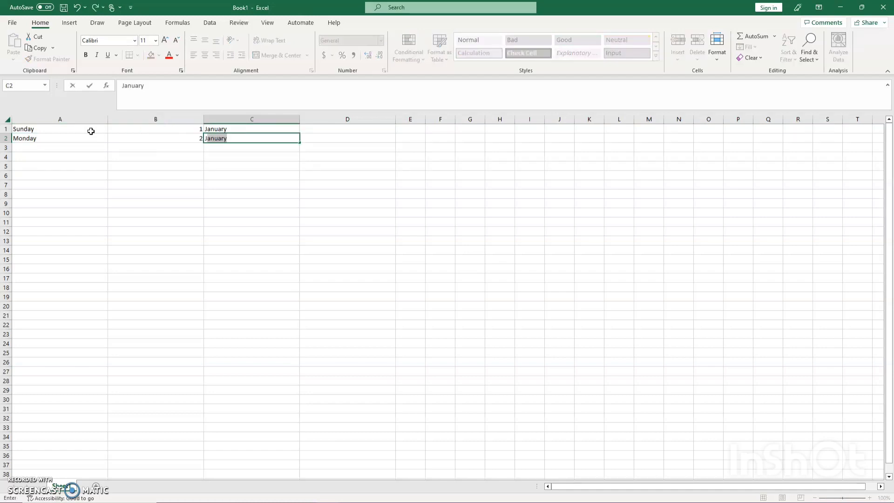
key("Return")
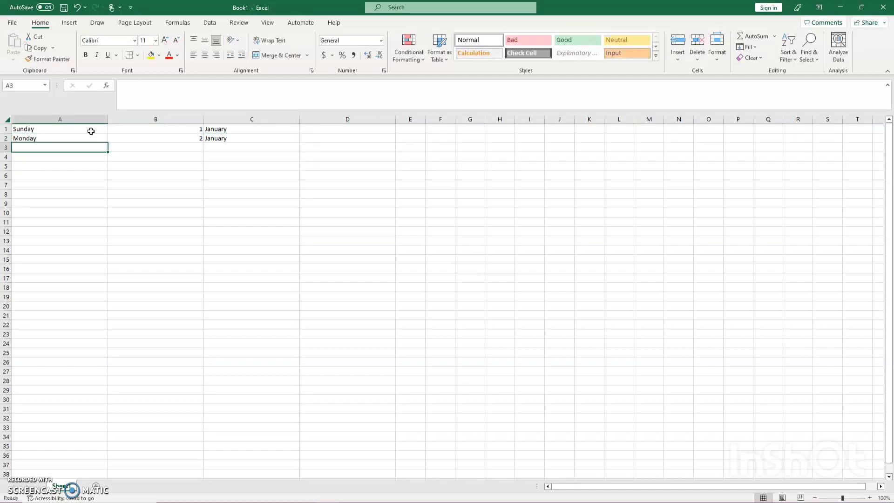
Extend the weekday, day number and month series from A1:C2 down to row 36 with AutoFill
left_click(91, 131)
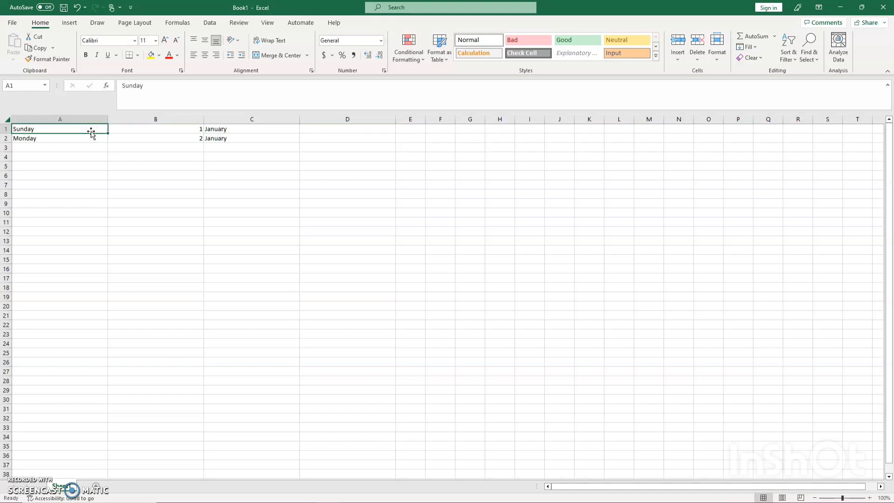
left_click_drag(87, 130, 86, 137)
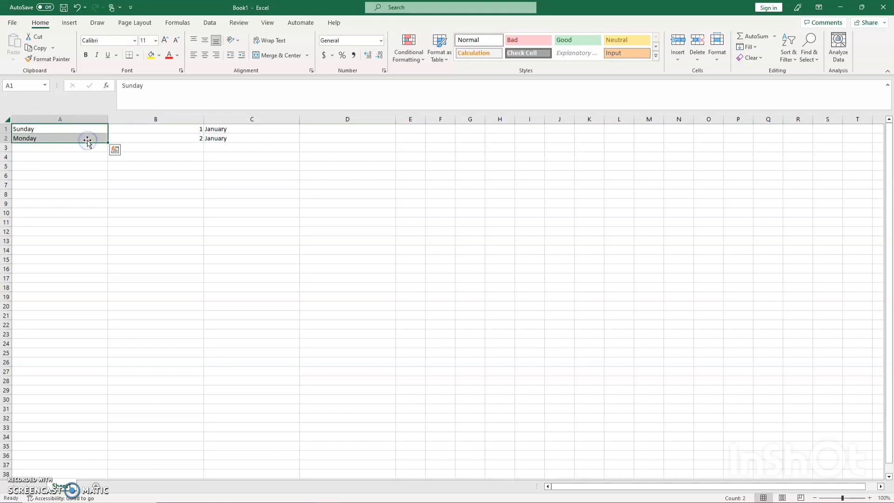
left_click(89, 127)
left_click_drag(90, 128, 273, 135)
left_click(92, 128)
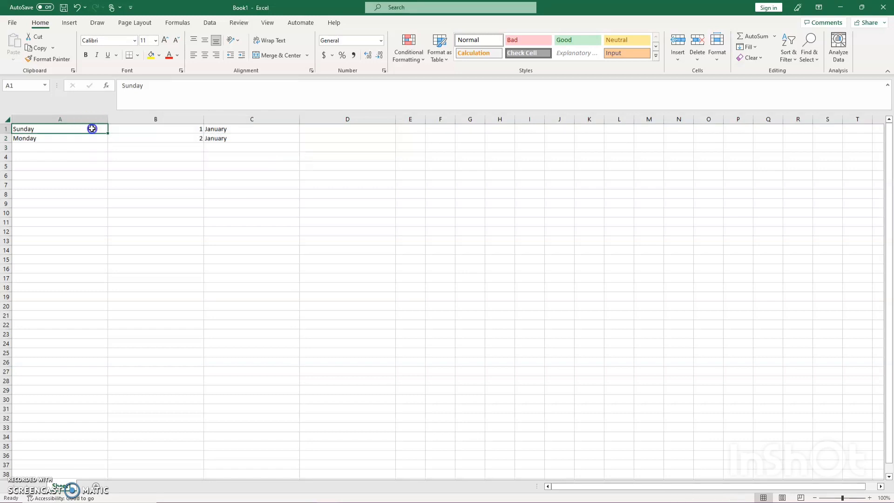
left_click_drag(92, 129, 289, 426)
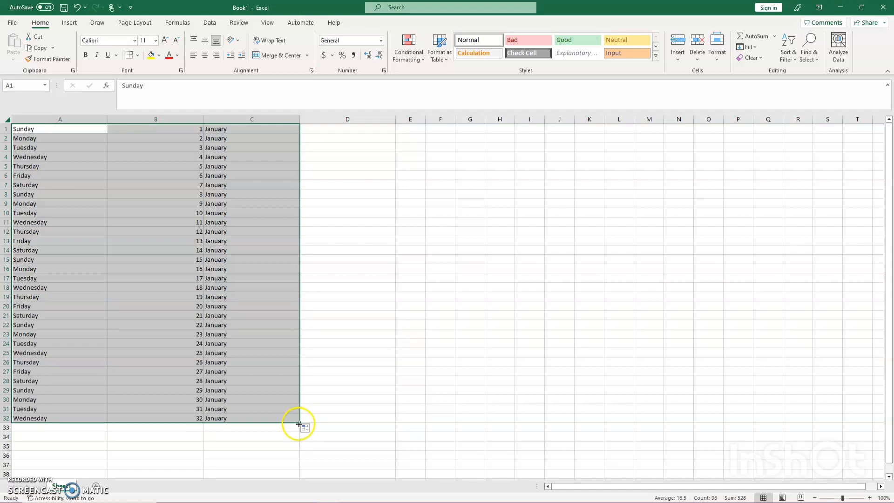
left_click_drag(299, 422, 299, 459)
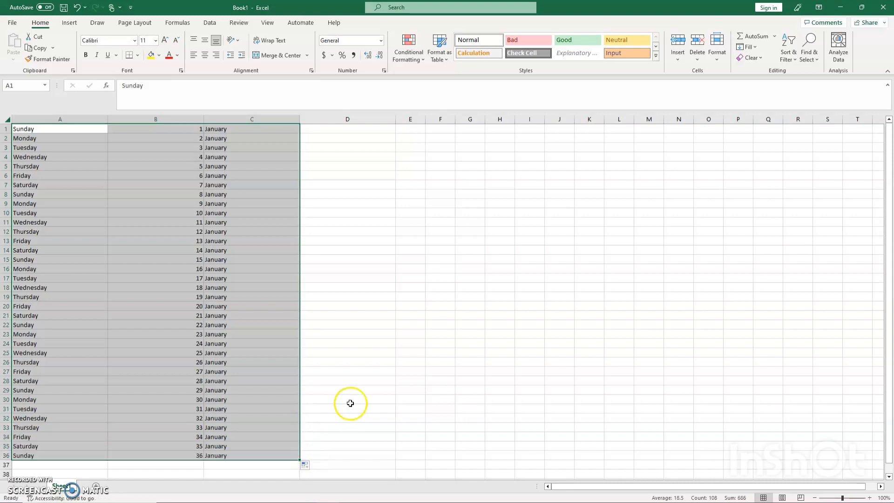
Change the day numbers and months in rows 32 and 33 to 1 February and 2 February
left_click(191, 417)
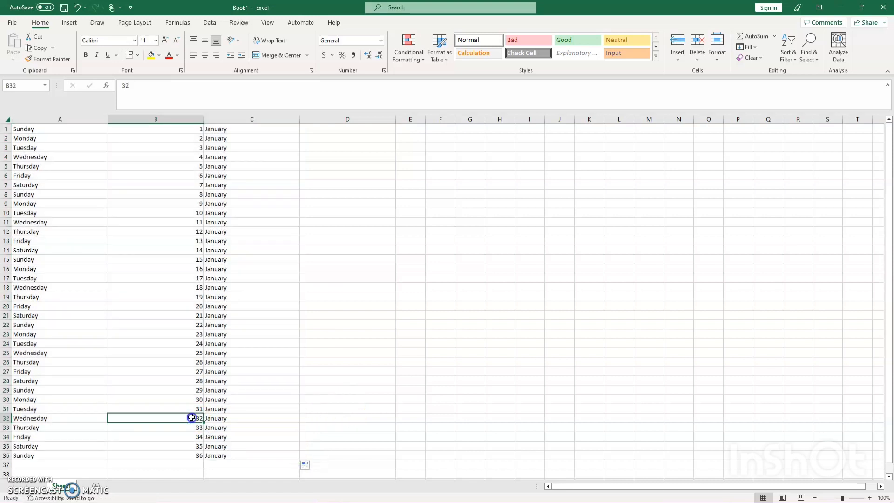
type("1")
key("Tab")
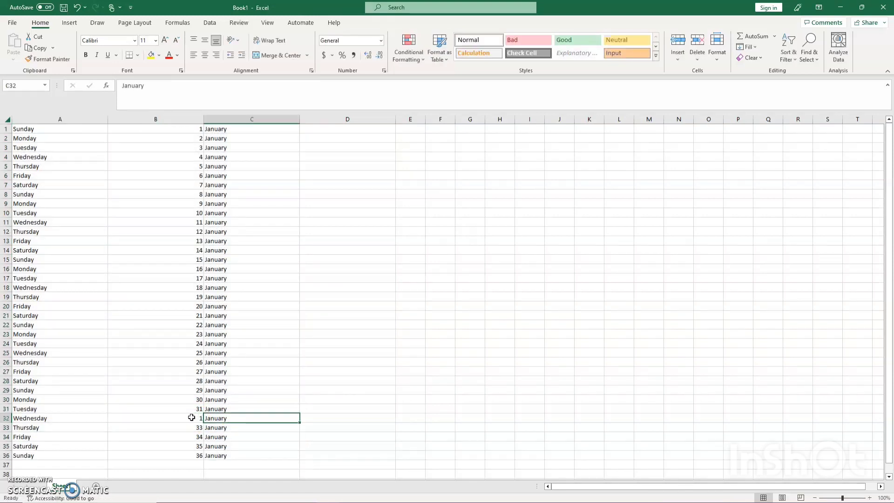
type("Febr")
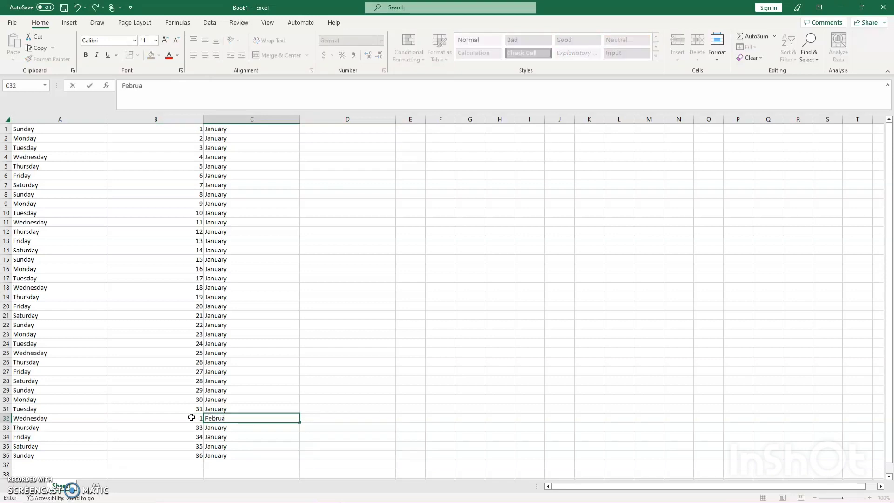
key("Return")
type("2")
key("Tab")
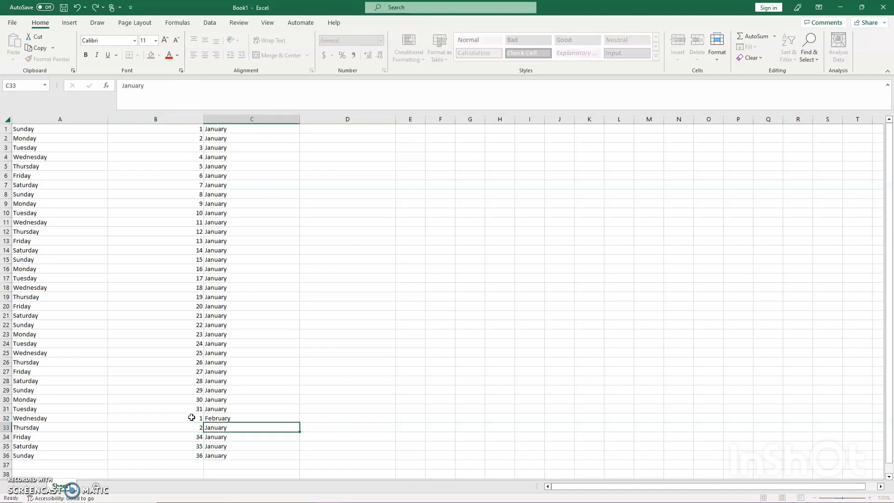
type("Febr")
key("Return")
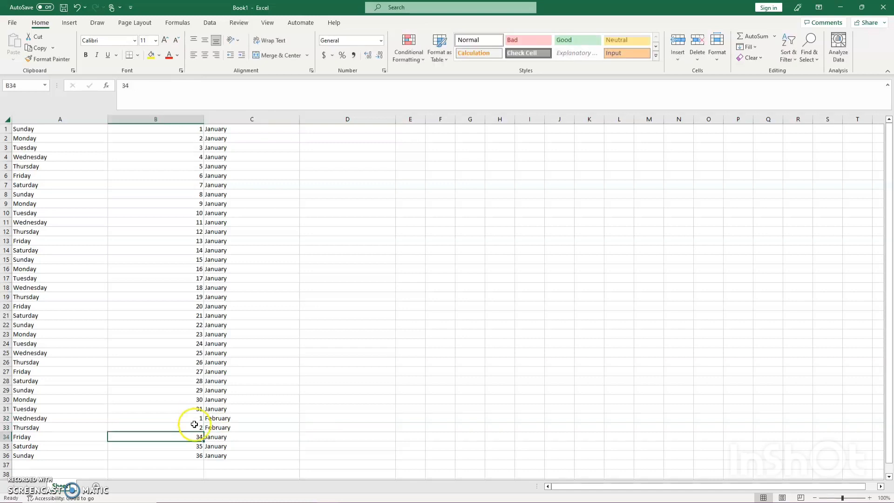
Clear the leftover values in B34:C36 and extend the February series from A32:C33 down to row 62 with AutoFill
left_click_drag(186, 436, 233, 453)
key("Delete")
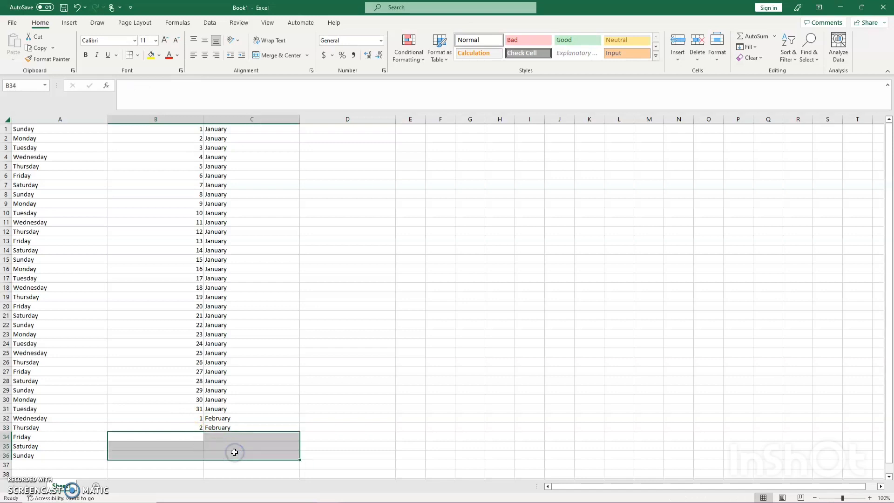
left_click(65, 419)
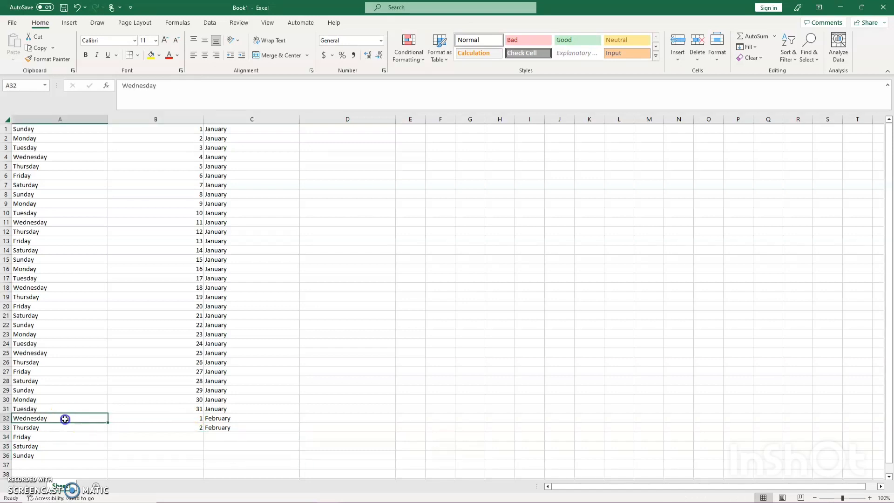
left_click_drag(65, 419, 288, 459)
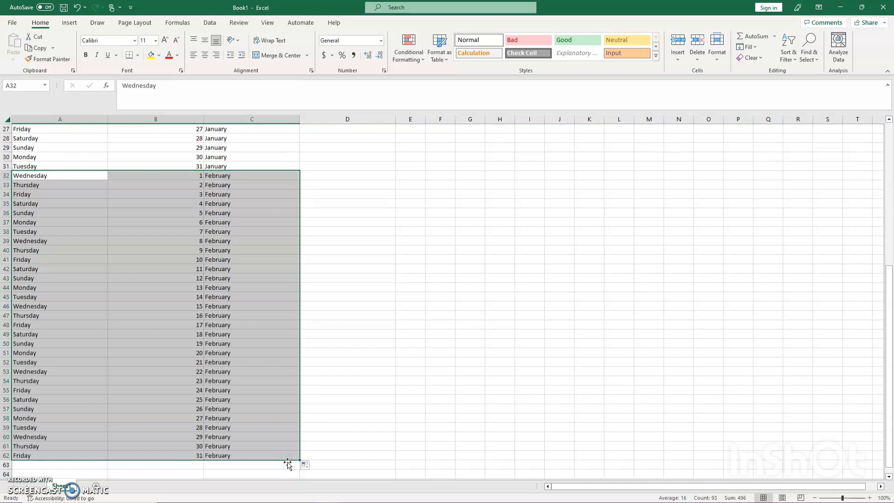
Change the day number and month in row 60 to 1 and March
left_click(188, 438)
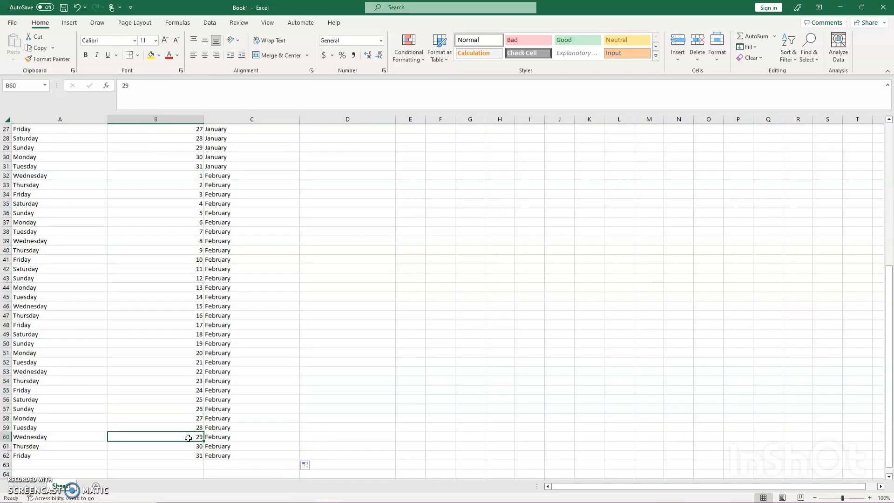
type("1")
key("Tab")
type("M")
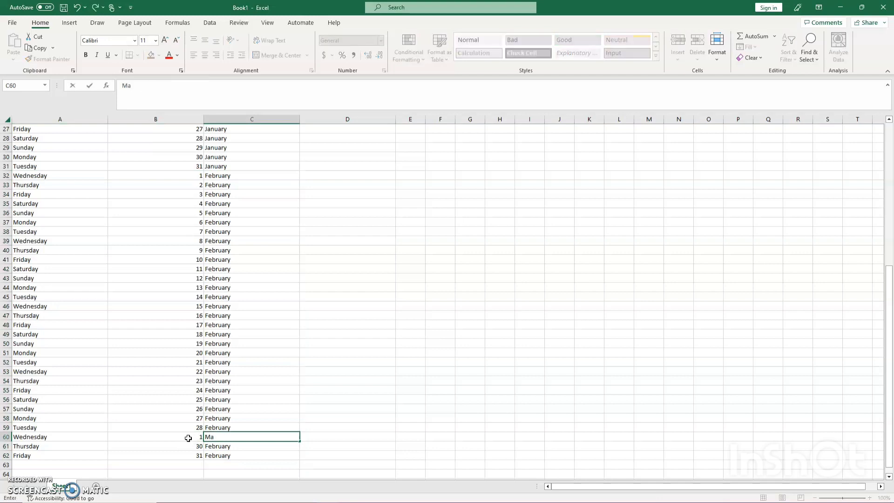
key("Return")
key("Up")
key("Right")
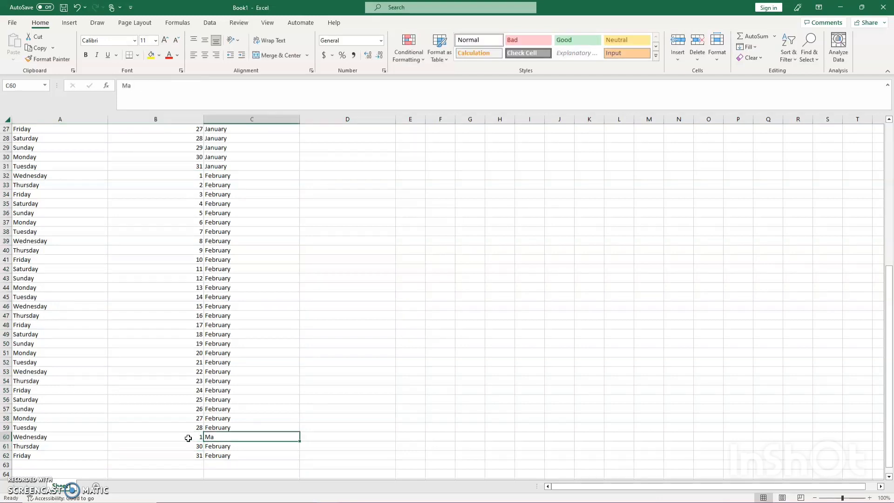
type("Marc")
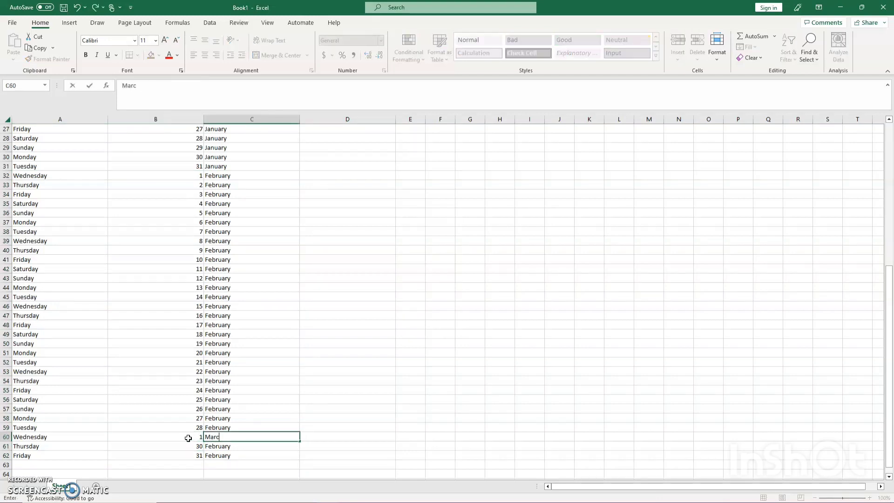
type("h")
key("Return")
Change the day numbers and months in rows 61 and 62 to 2 March and 3 March
key("Left")
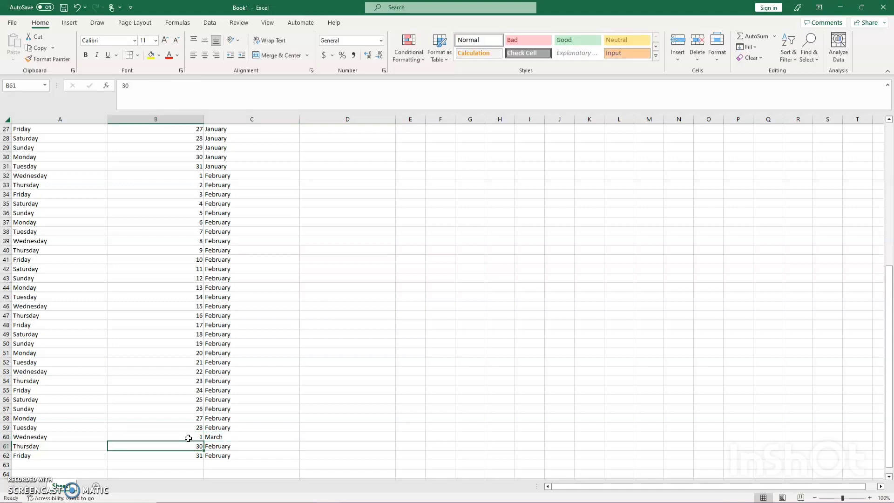
type("2")
key("Tab")
type("M")
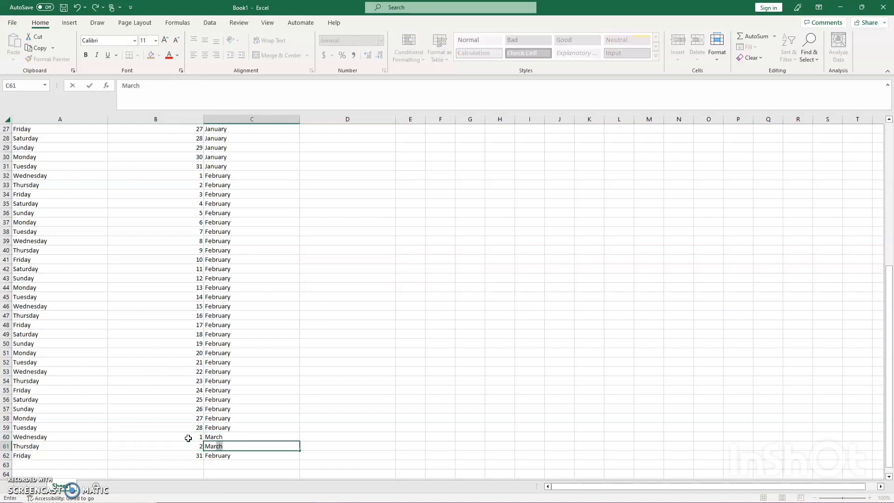
key("Return")
key("Left")
type("3")
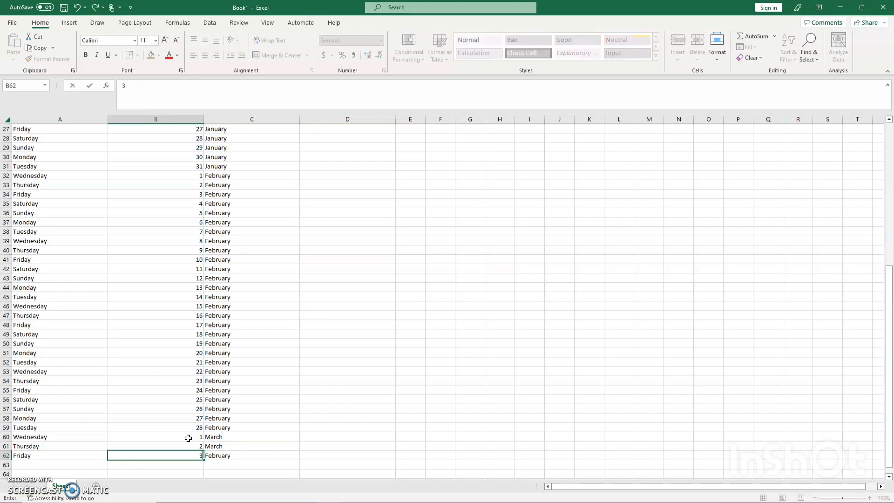
key("Tab")
type("Mar")
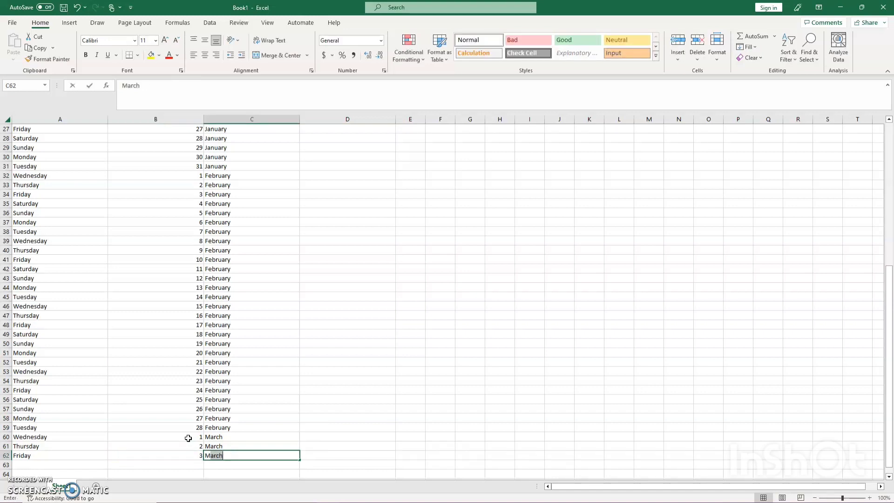
key("Return")
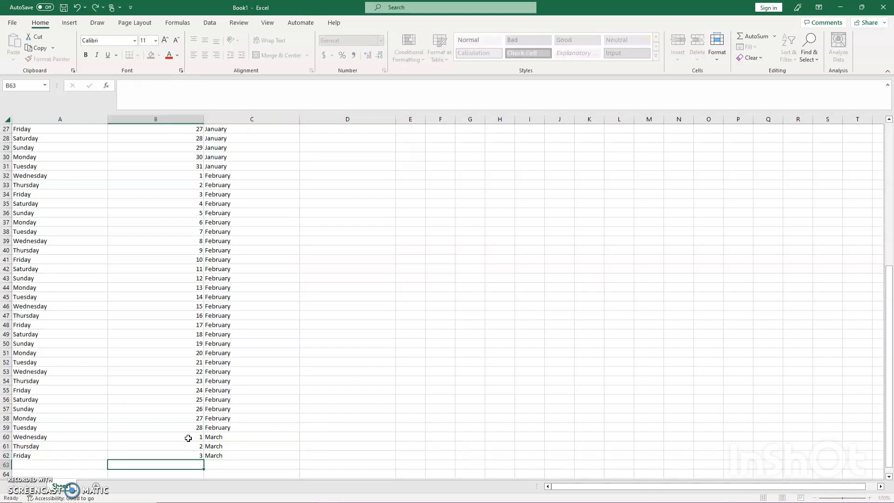
Extend the March series from A60:C62 down to row 98 with AutoFill
left_click(78, 439)
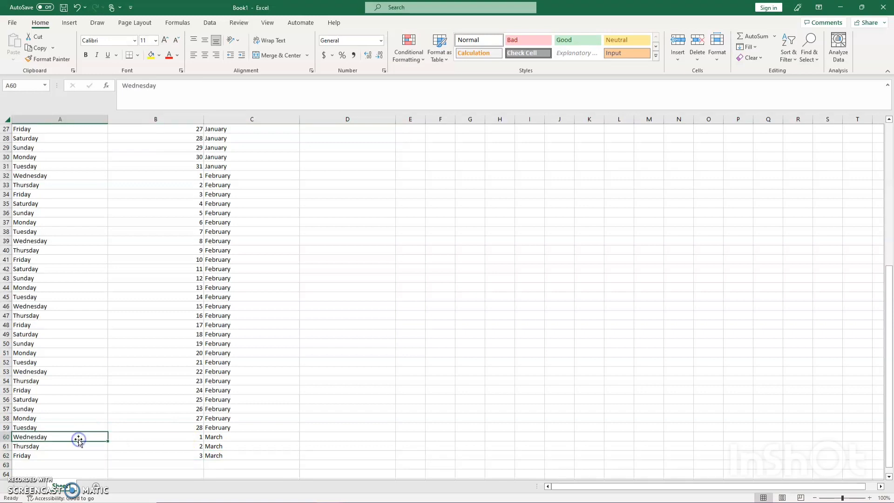
left_click_drag(78, 439, 289, 461)
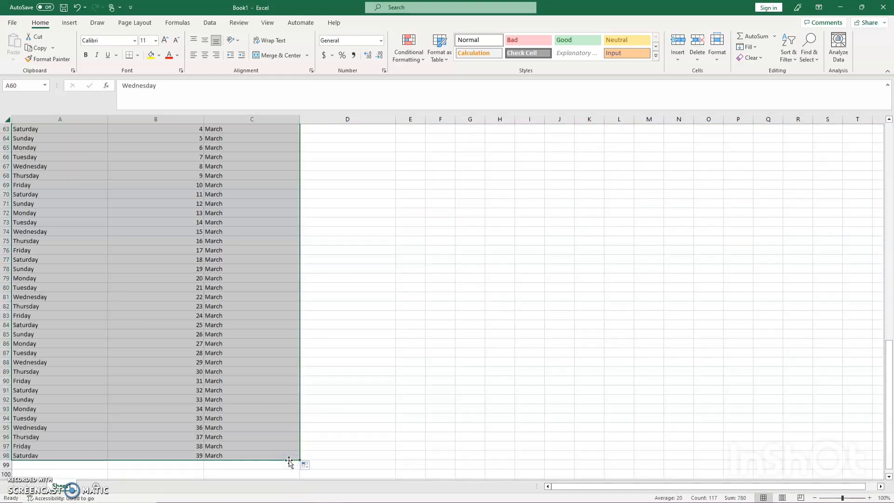
Change the day number and month in row 91 to 1 and April
left_click(178, 390)
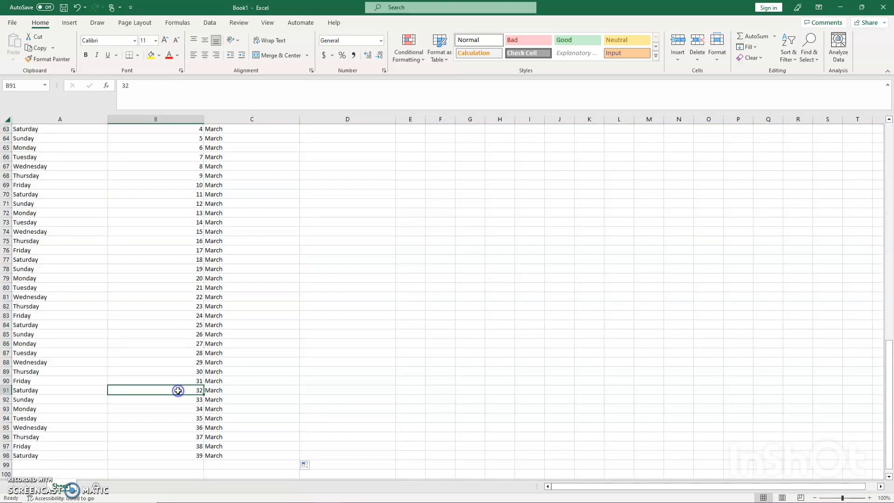
type("1")
key("Tab")
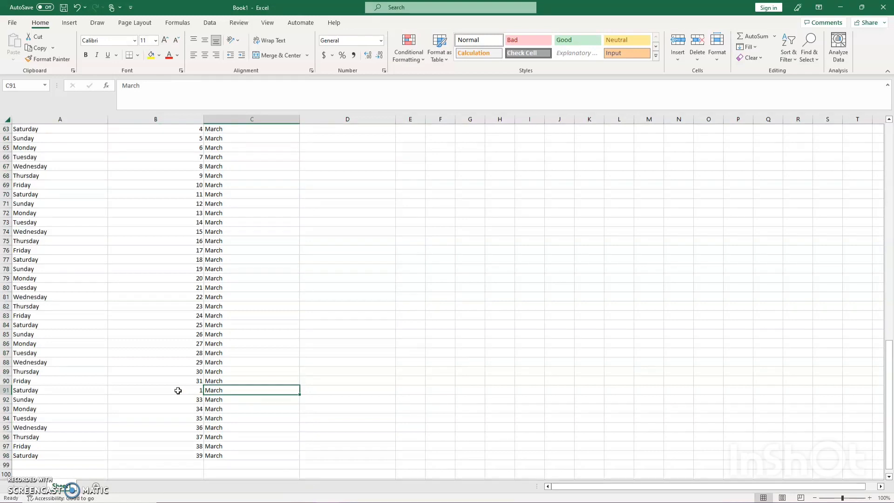
type("April")
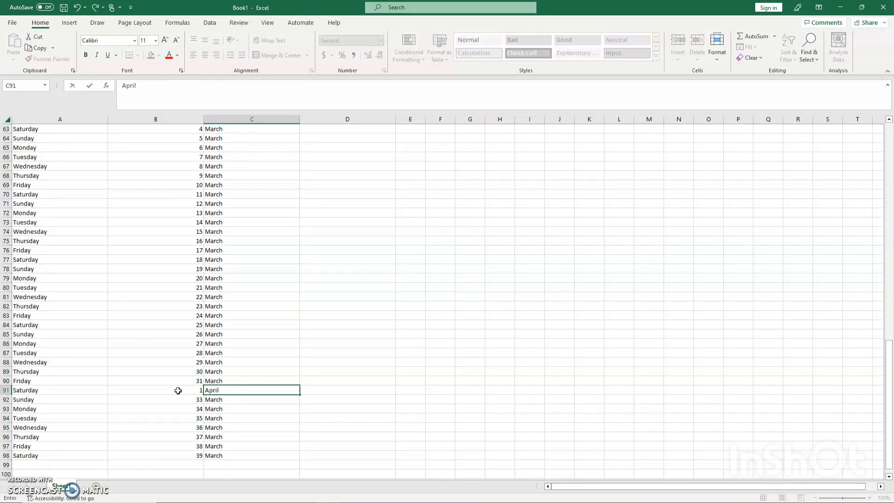
key("Return")
Change row 92 to 2 April and extend the April series from A91:C92 down to row 138 with AutoFill
type("2")
key("Tab")
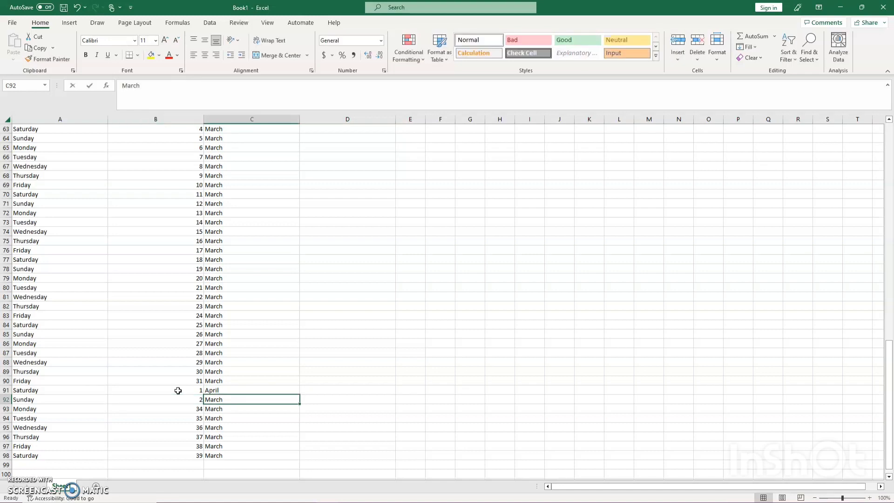
type("April")
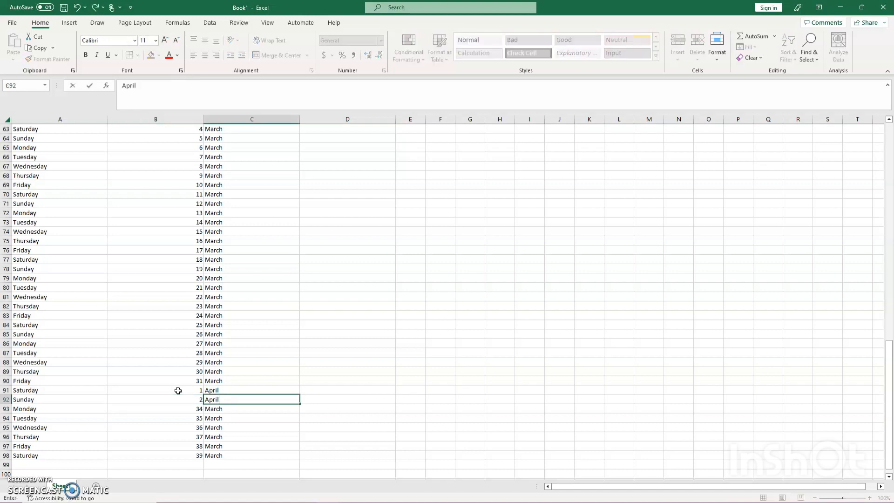
key("Return")
left_click(77, 392)
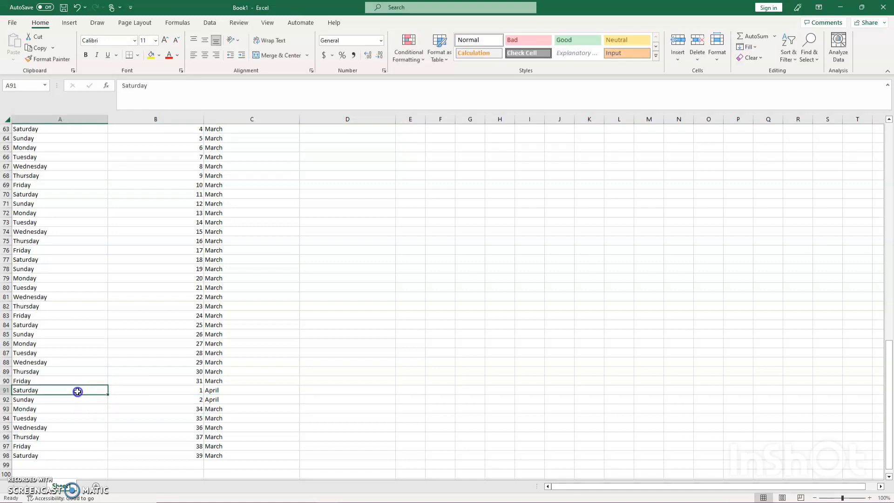
left_click_drag(77, 392, 286, 440)
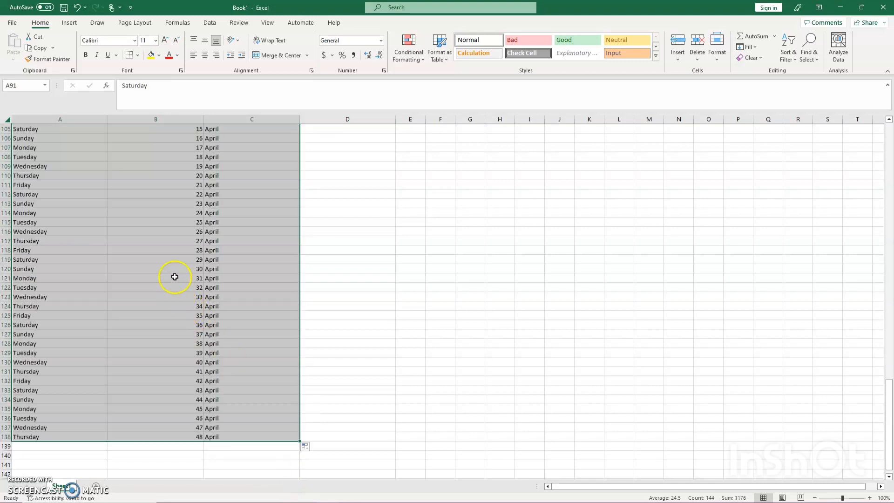
Change the day number and month in row 121 to 1 and May
left_click(175, 277)
type("1")
key("Tab")
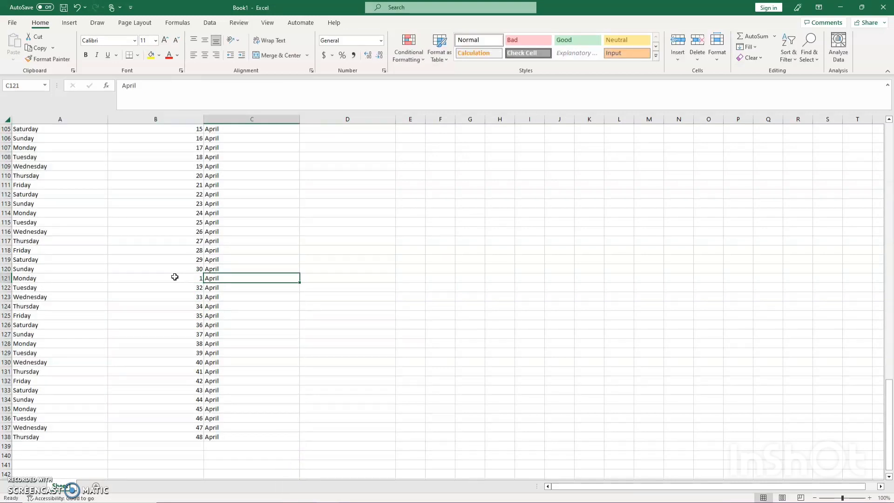
type("March")
type("y")
key("Return")
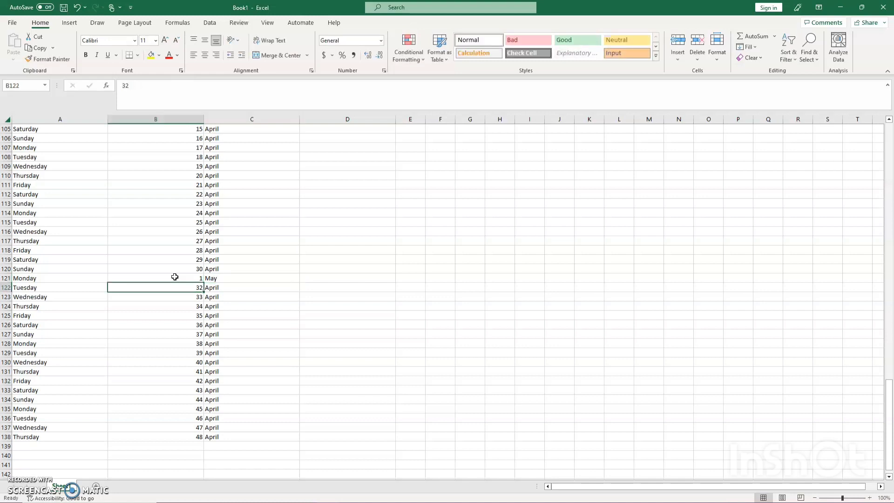
Change row 122 to 2 May and extend the May series from A121:C122 down to row 212 with AutoFill
type("2")
key("Tab")
type("Ma")
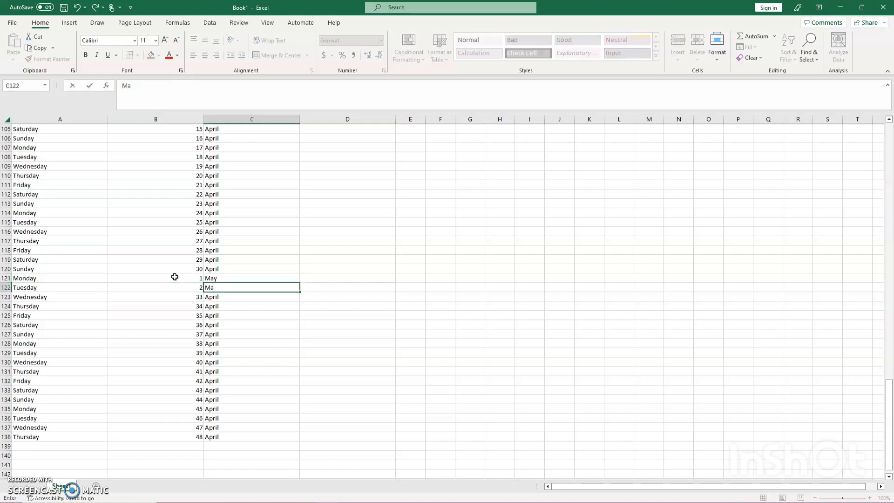
type("y")
left_click(73, 275)
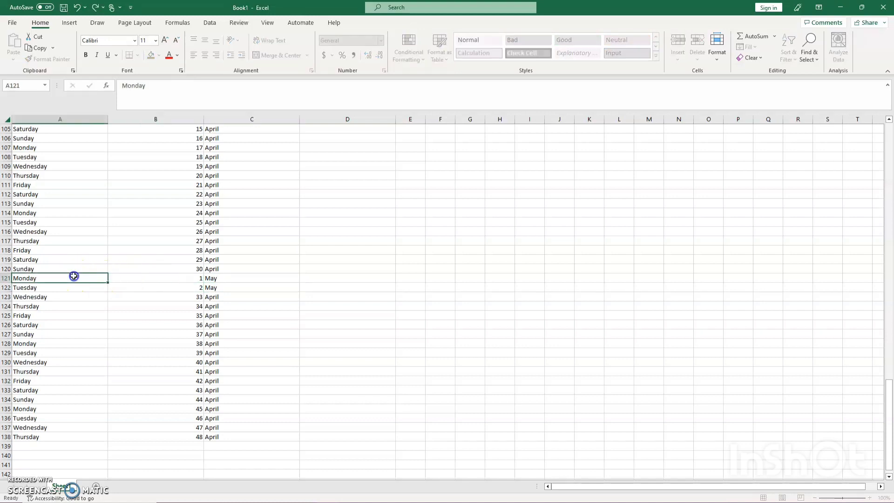
left_click_drag(96, 280, 238, 285)
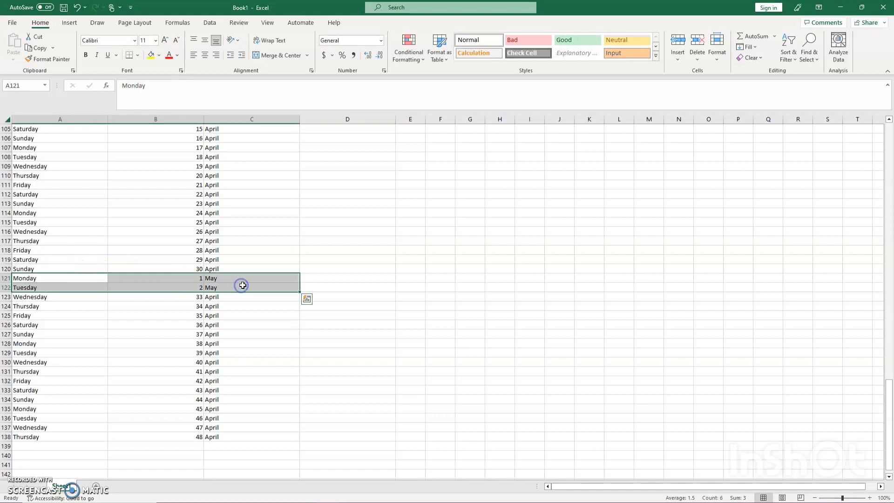
mouse_move(297, 292)
left_mouse_down()
mouse_move(287, 478)
mouse_move(281, 288)
left_mouse_up()
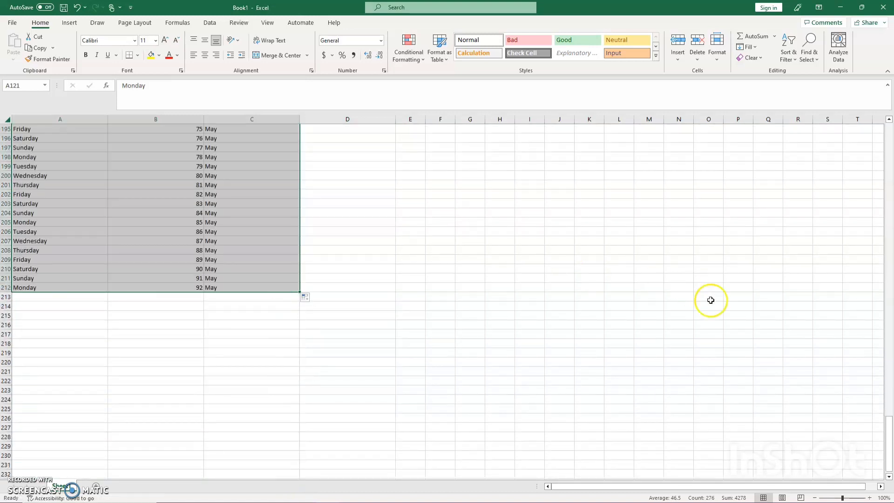
Change the day number and month in row 152 to 1 and June
left_click(887, 293)
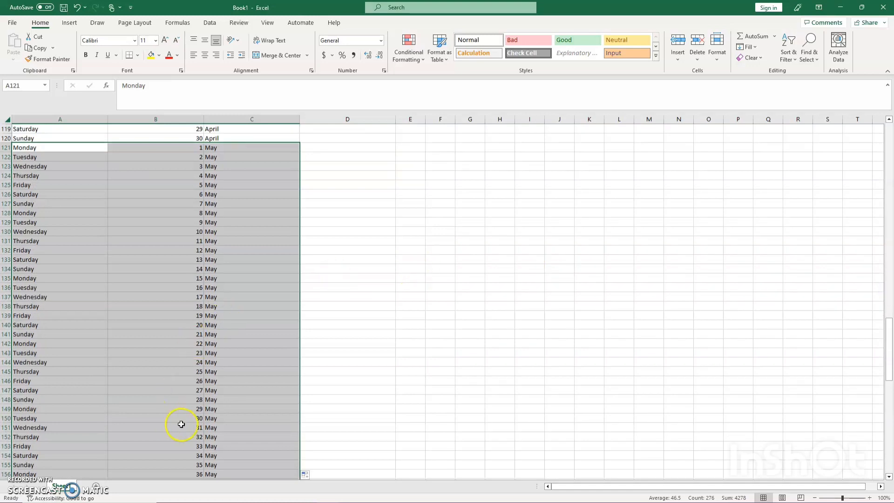
left_click(177, 436)
type("1")
key("Tab")
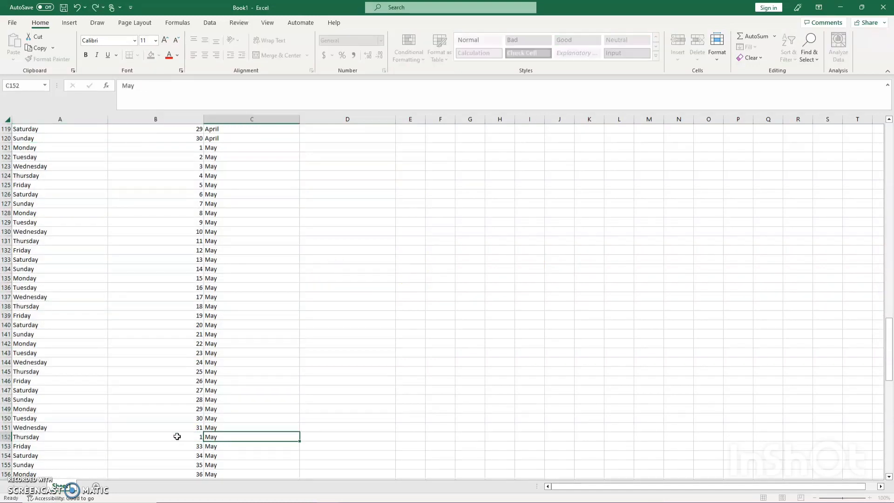
type("June")
key("Return")
Change row 153 to 2 June and extend the June series from A152:C153 down to row 186 with AutoFill
type("2")
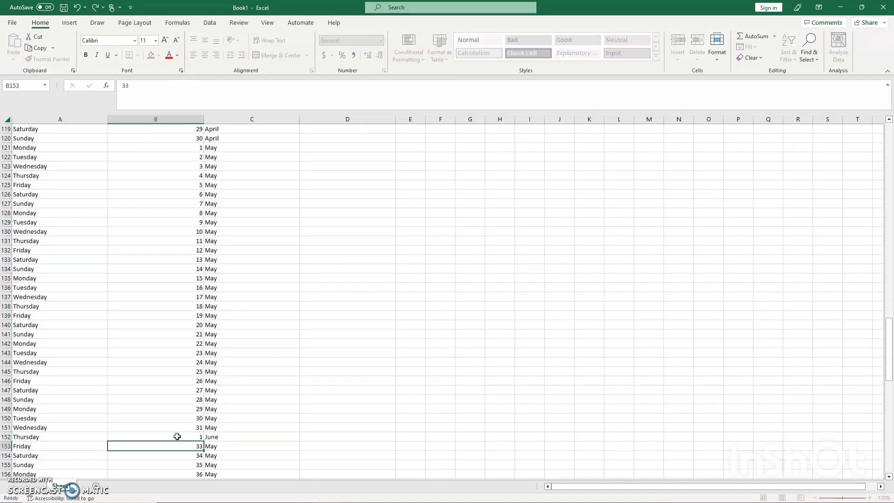
key("Tab")
type("Ju")
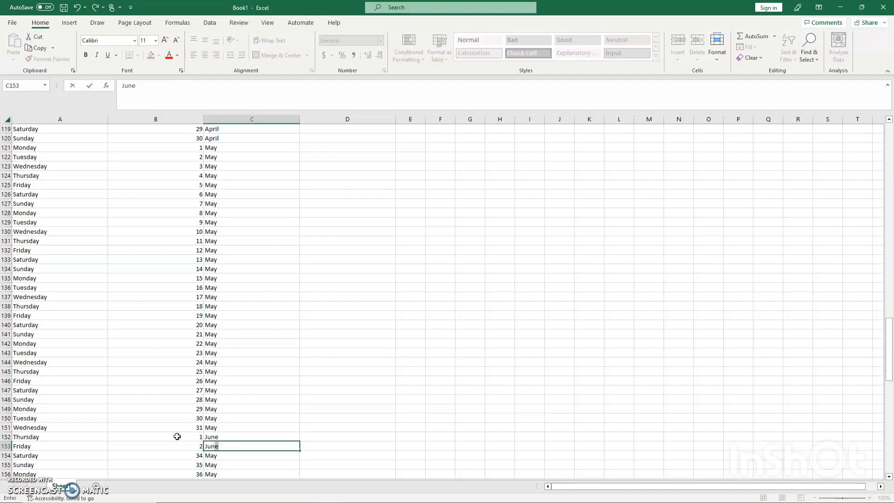
key("Return")
left_click_drag(93, 436, 245, 447)
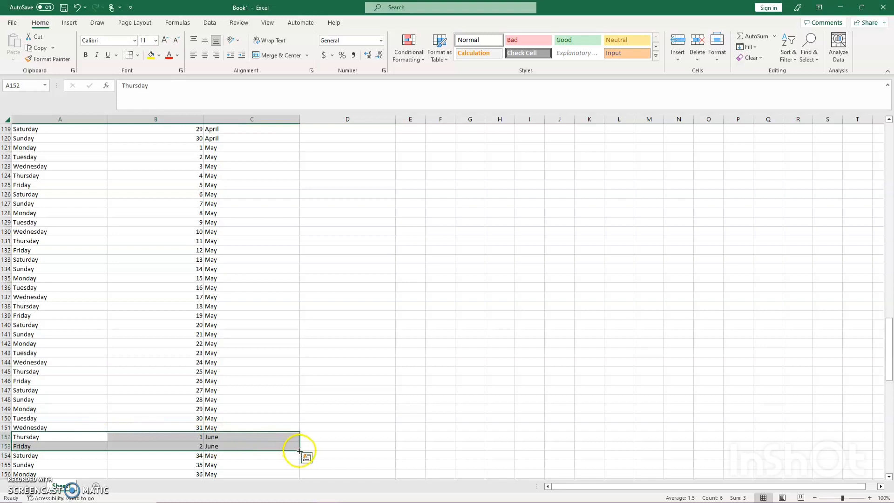
mouse_move(299, 450)
left_mouse_down()
mouse_move(291, 491)
mouse_move(291, 426)
mouse_move(293, 467)
left_mouse_up()
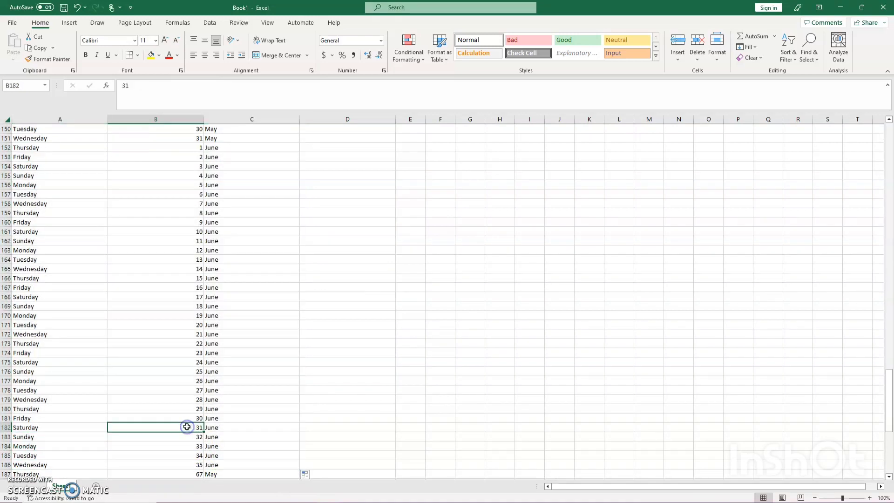
Change the day number and month in row 182 to 1 and July
key("Tab")
type("Ju")
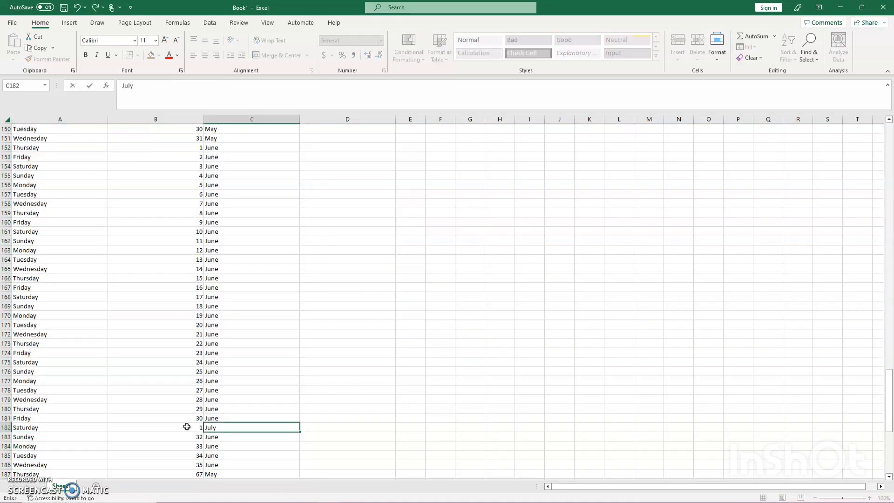
type("ly")
key("Return")
Change row 183 to 2 July and extend the July series from A182:C183 down to row 212 with AutoFill
type("2")
key("Tab")
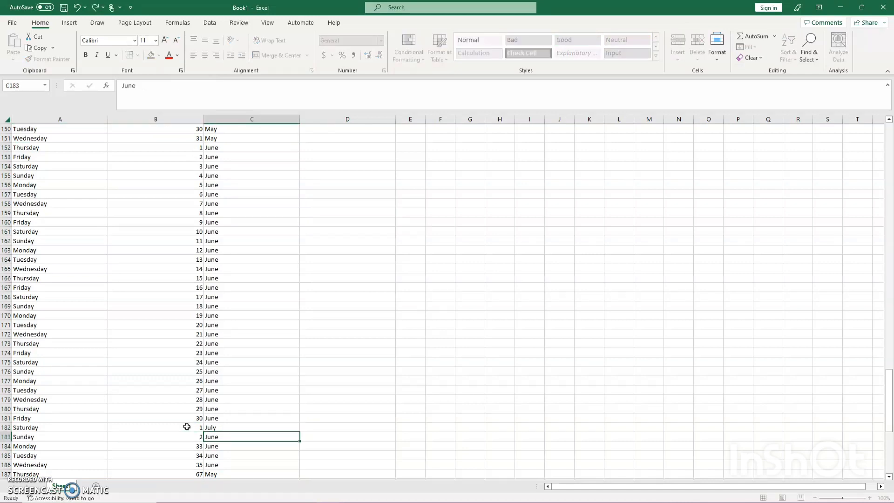
type("July")
key("Return")
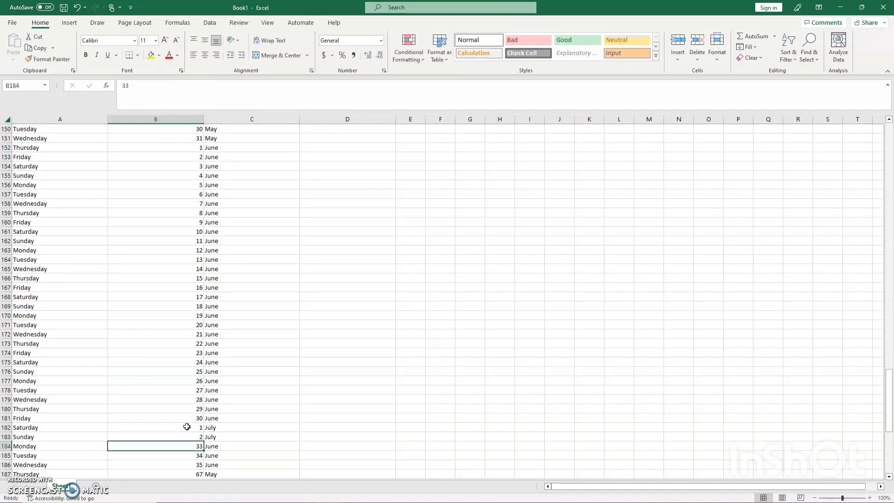
left_click_drag(72, 427, 217, 435)
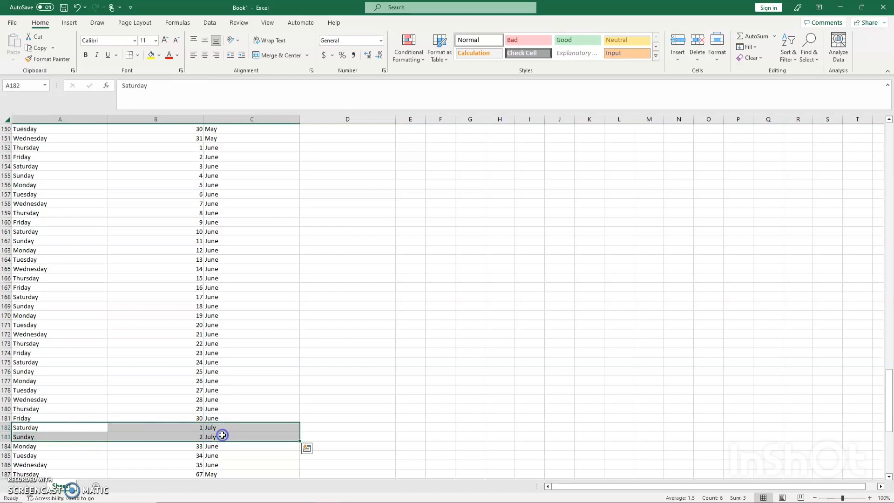
mouse_move(299, 440)
left_mouse_down()
mouse_move(295, 491)
mouse_move(288, 439)
left_mouse_up()
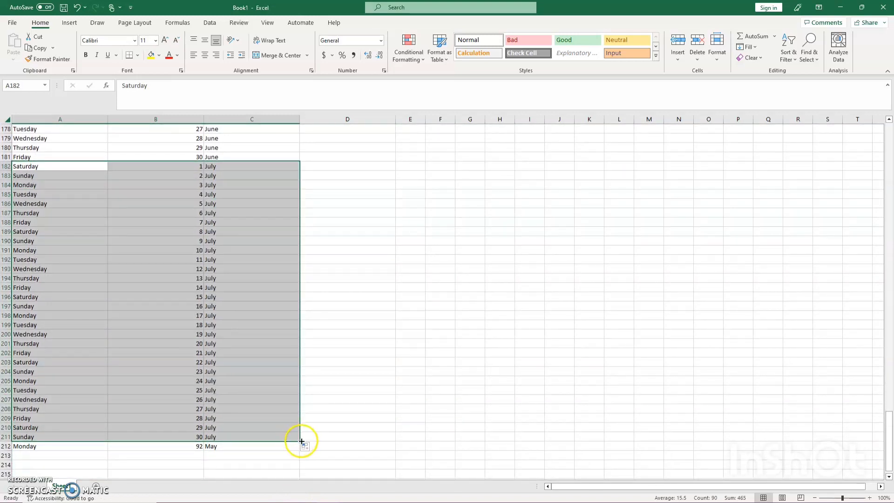
left_click_drag(298, 440, 299, 449)
left_click(352, 275)
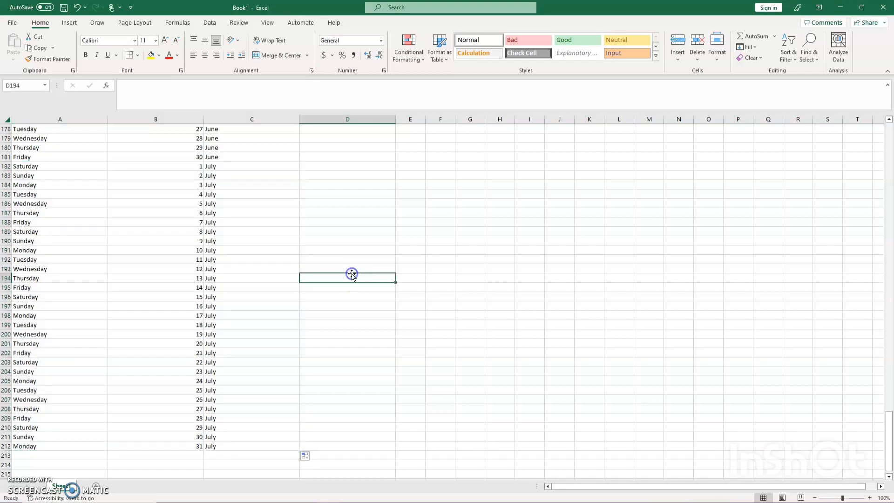
Set the font of the whole weekday column A to Beach Society Light
left_click(65, 120)
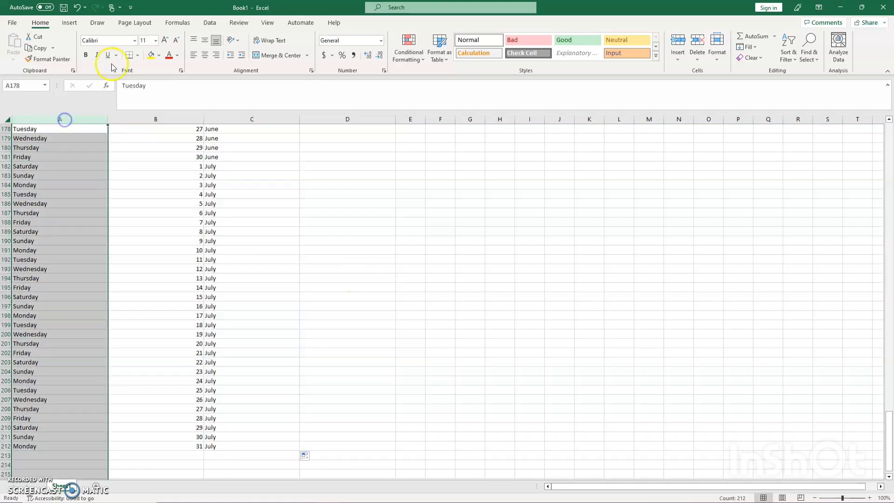
left_click(135, 40)
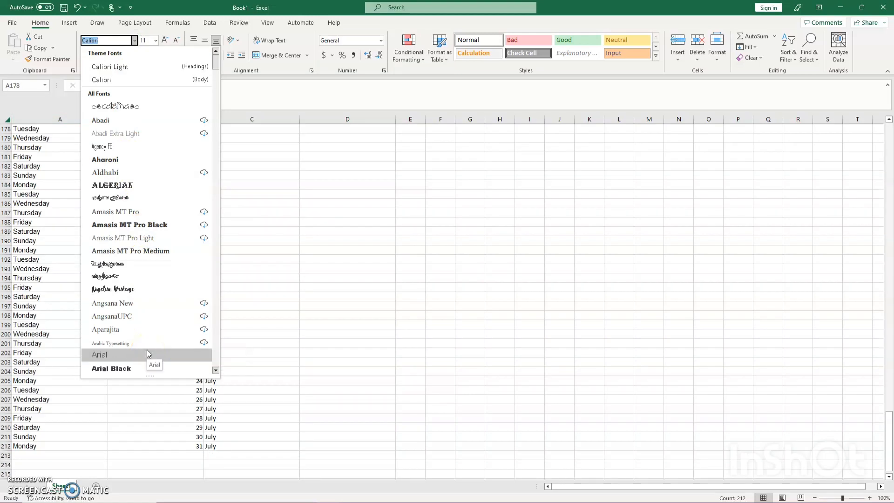
left_click(214, 343)
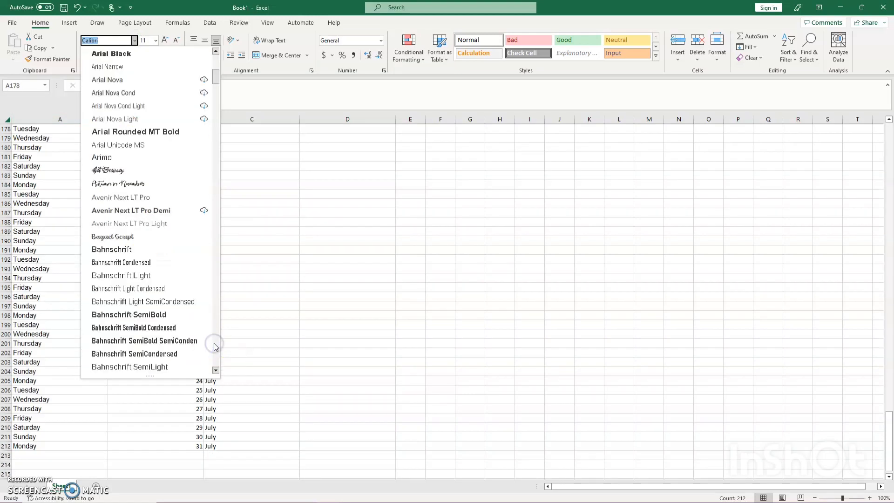
left_click(214, 343)
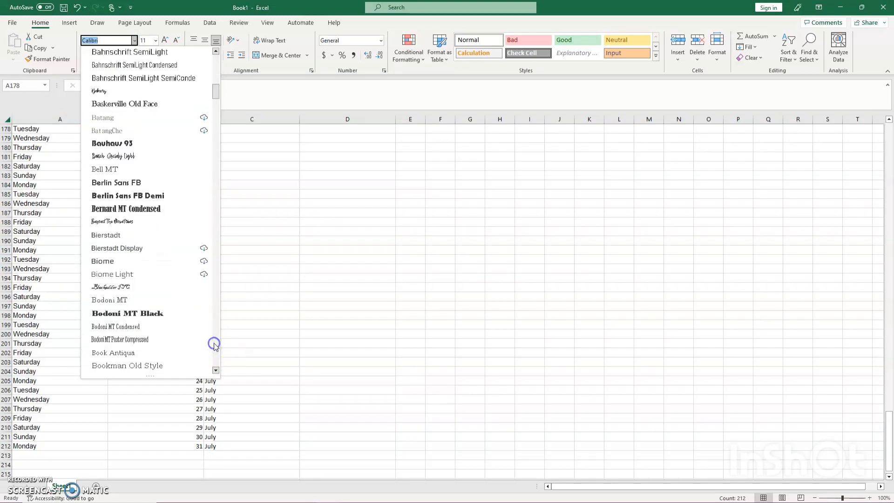
left_click(140, 157)
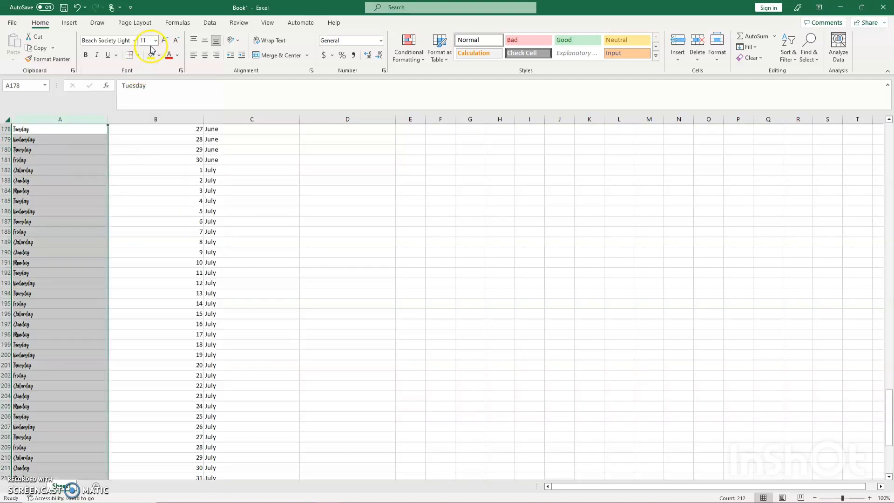
Increase the font size of weekday column A in increments to one size above 24
left_click(163, 41)
left_click(164, 40)
left_click(164, 41)
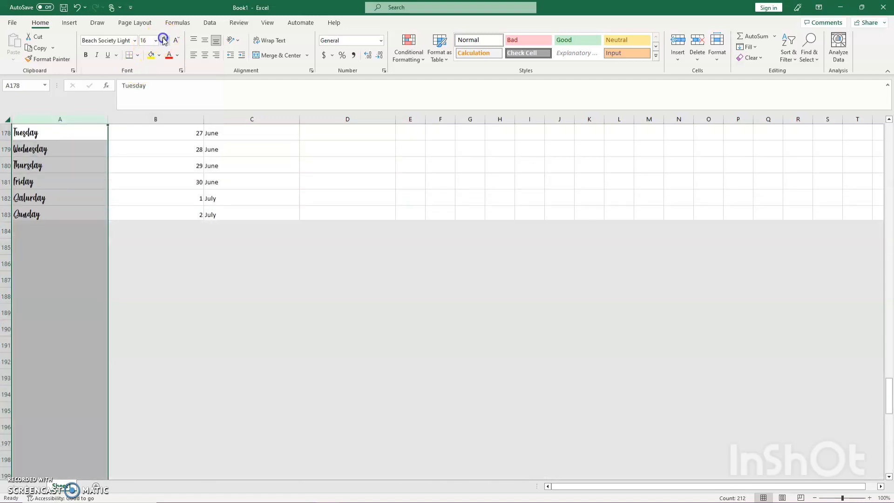
left_click(164, 41)
left_click(164, 40)
left_click(164, 41)
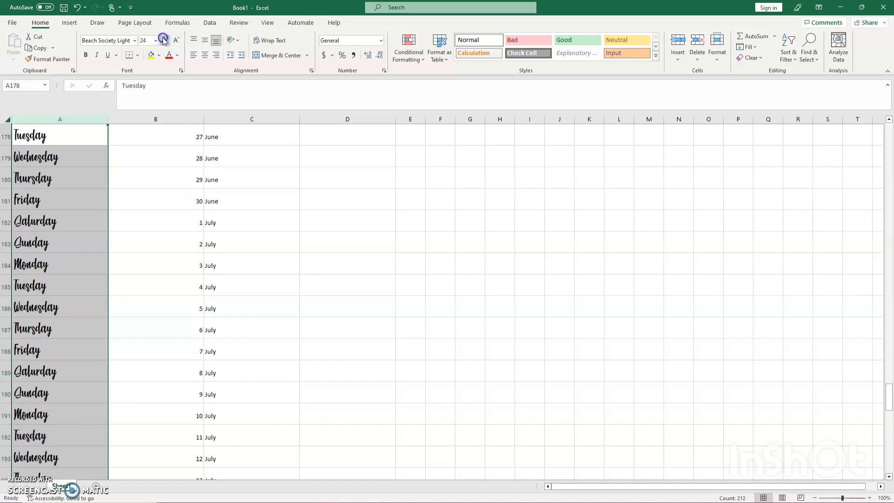
left_click(164, 40)
Set the font of the day number and month columns B and C to Arial
left_click_drag(176, 120, 228, 121)
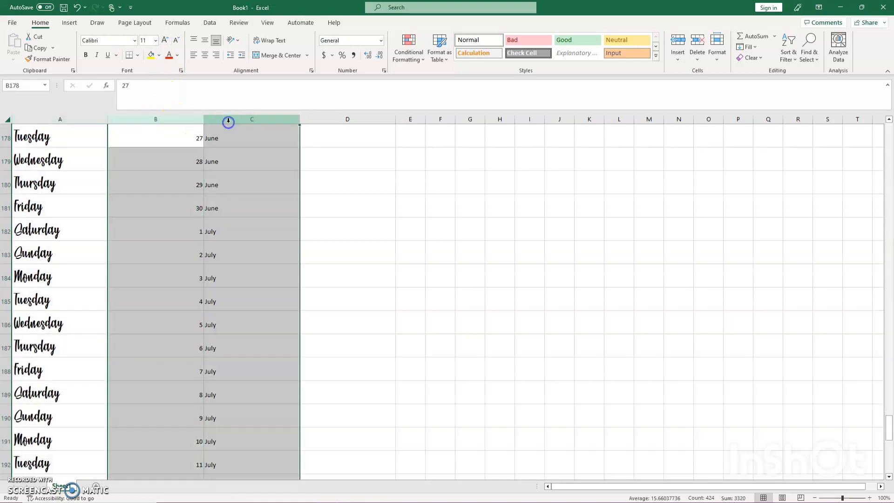
left_click(134, 41)
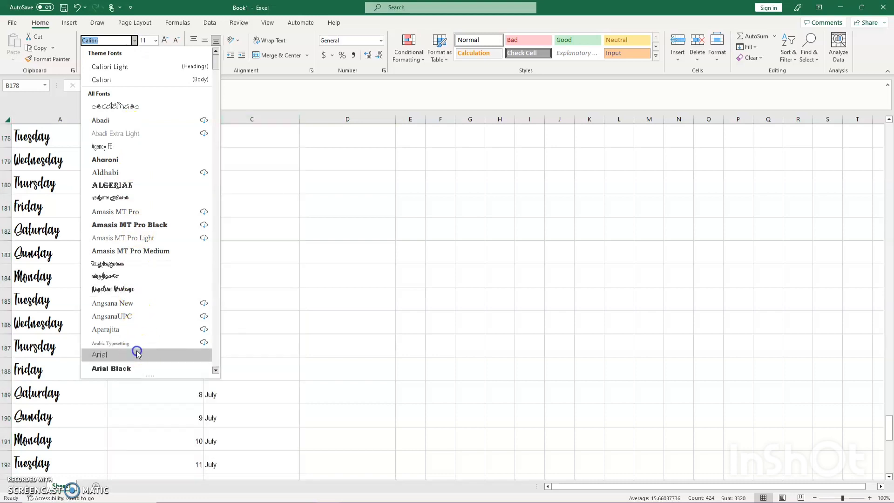
left_click(137, 353)
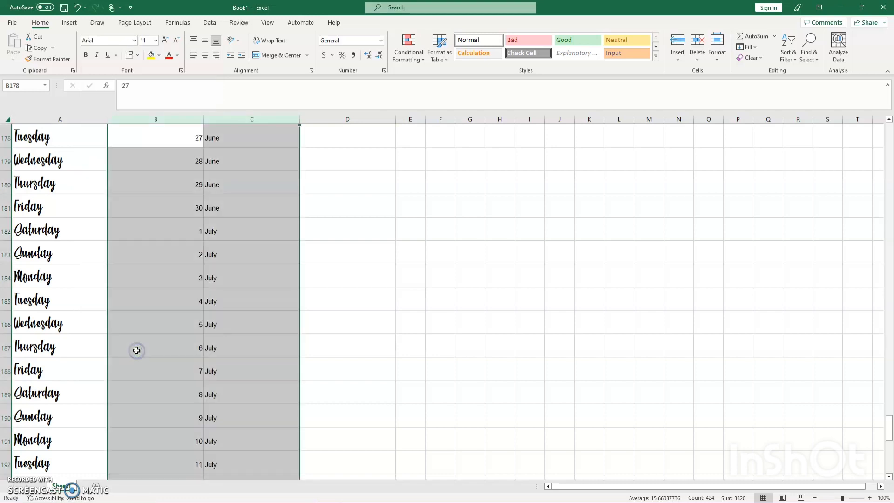
Increase the font size of the day number and month columns B and C to 20
left_click(165, 41)
left_click(166, 41)
left_click(166, 42)
left_click(166, 41)
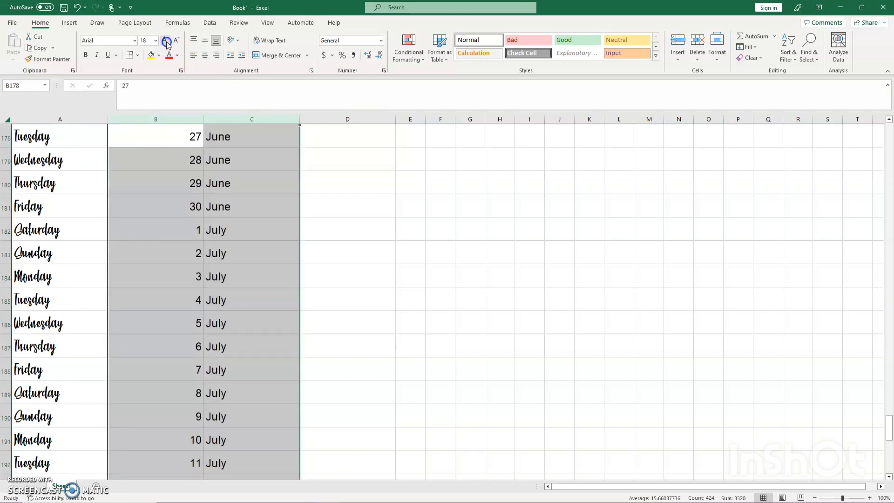
left_click(167, 44)
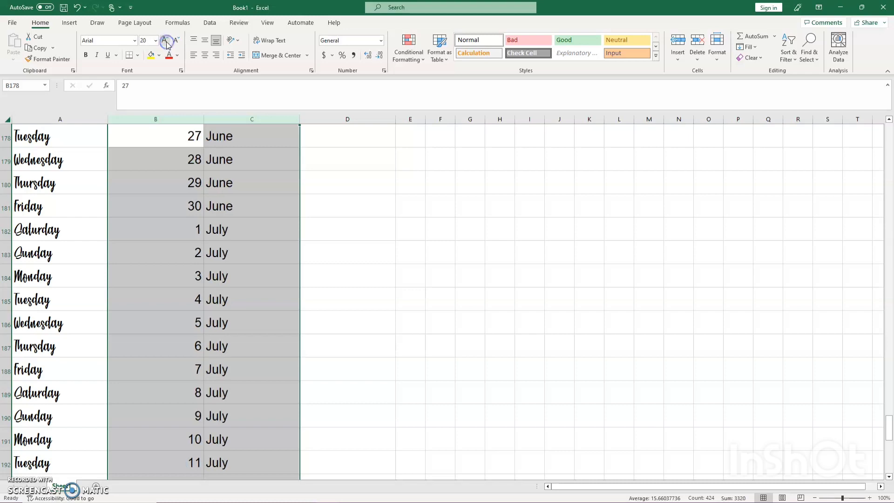
left_click(293, 152)
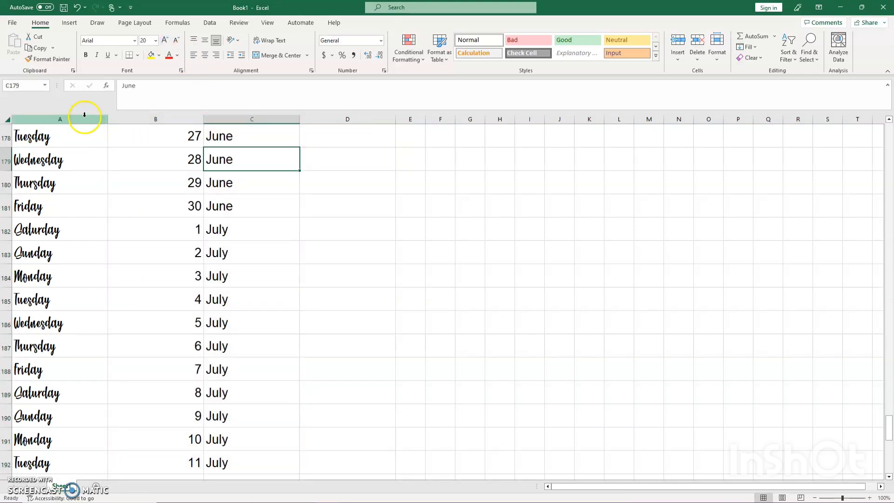
Copy the weekday, day number and month columns A to C
left_click_drag(84, 114, 218, 119)
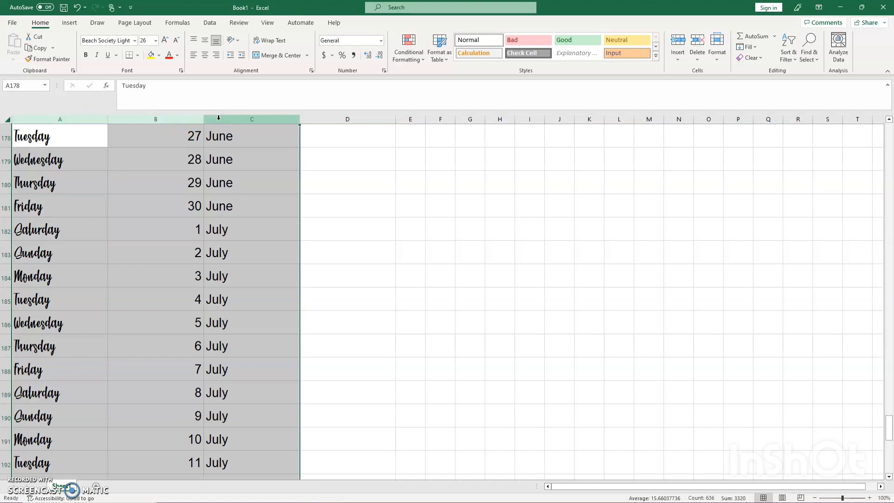
key("ctrl+c")
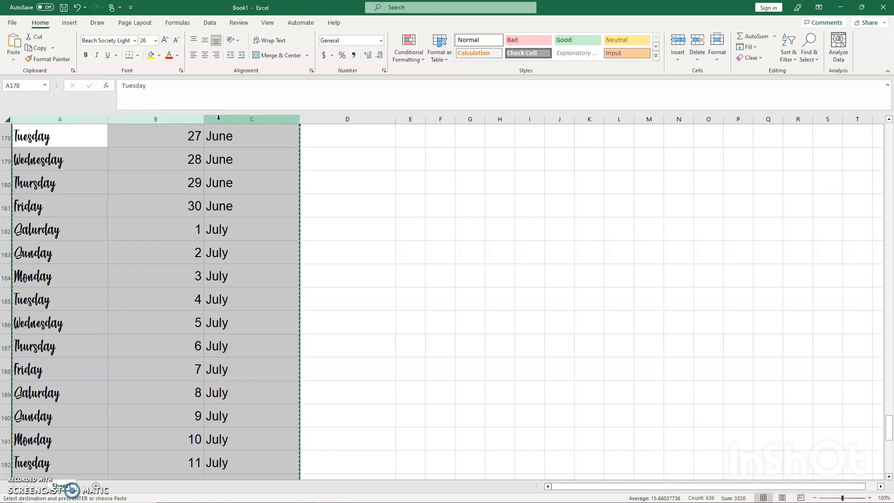
right_click(218, 117)
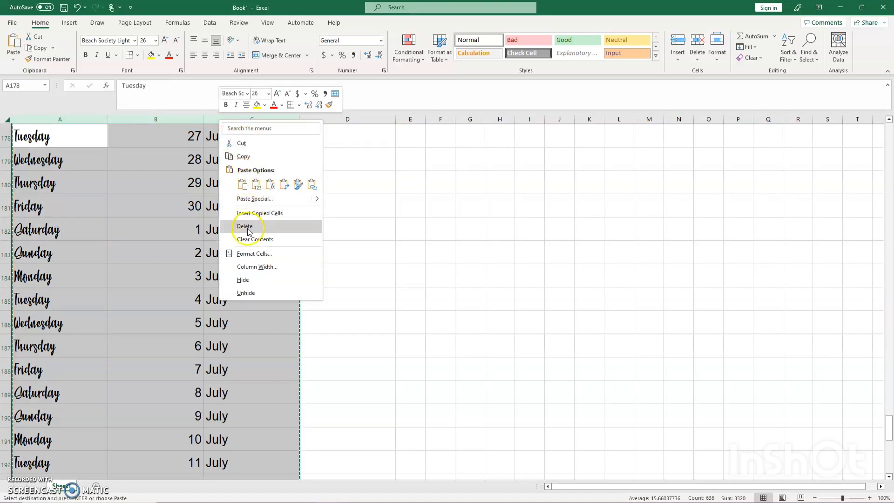
left_click(241, 157)
mouse_move(351, 495)
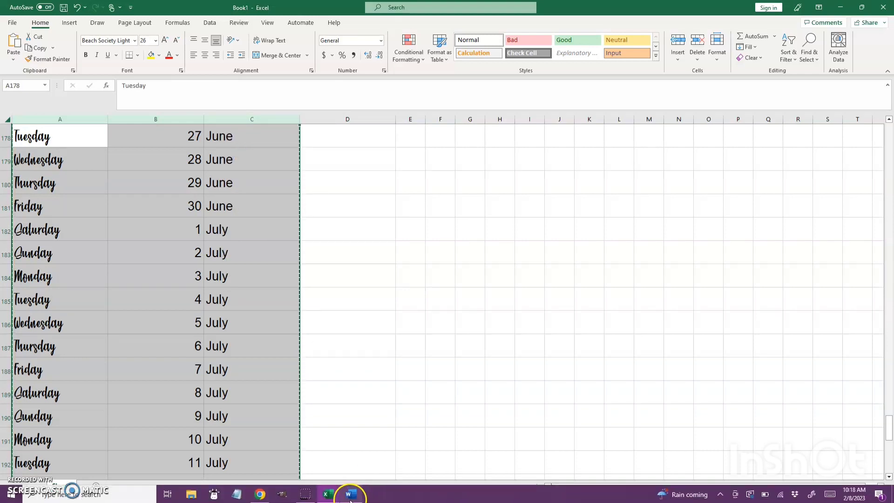
Narrow columns A, B and C so that each fits its text more closely
left_click(337, 304)
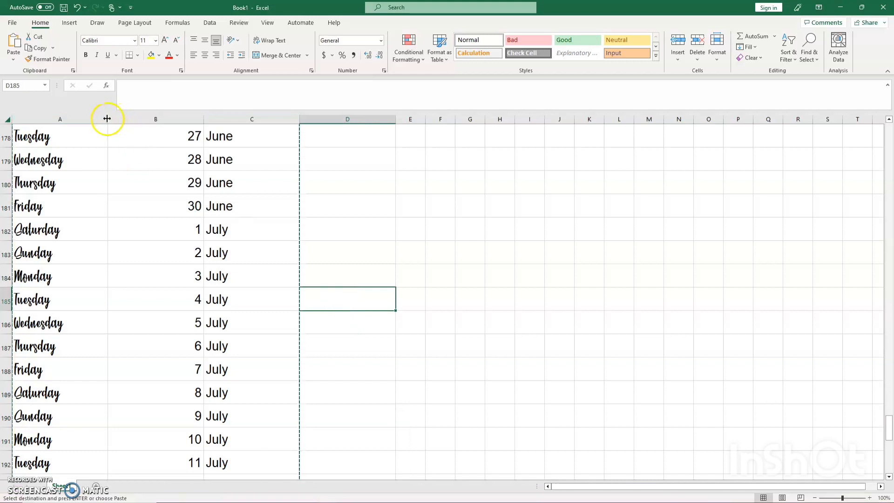
left_click_drag(108, 118, 73, 119)
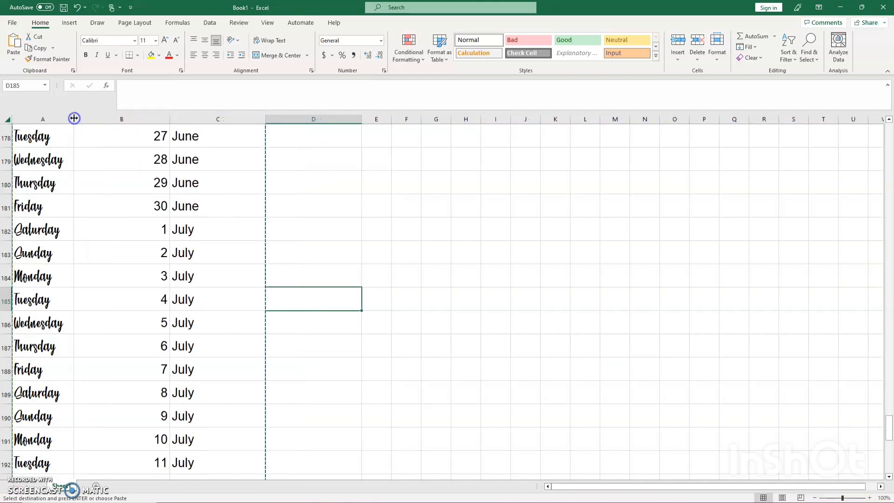
left_click_drag(170, 119, 125, 118)
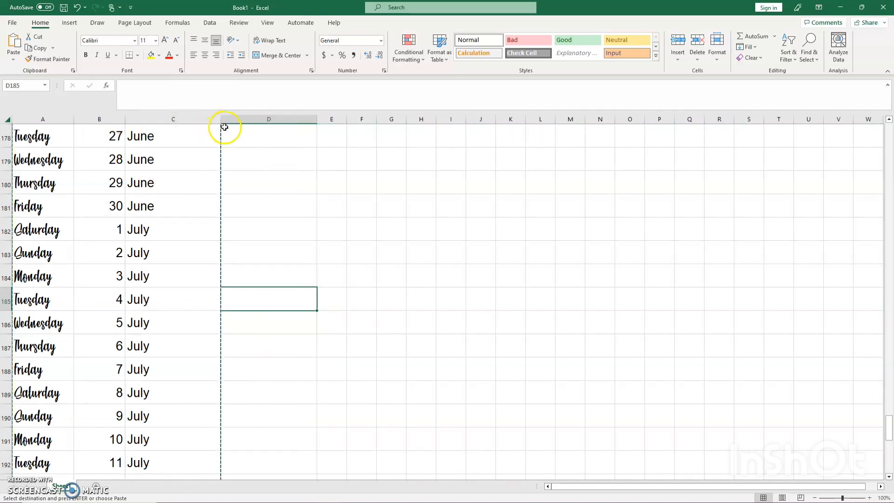
left_click_drag(220, 121, 197, 120)
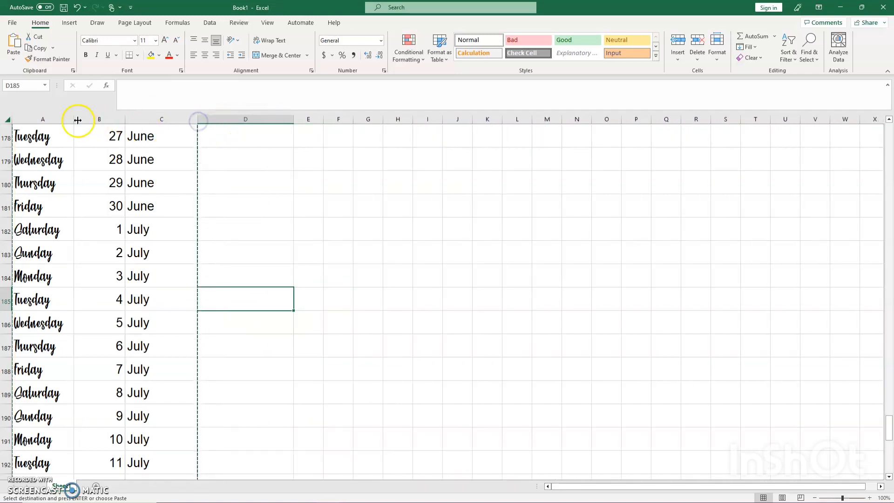
Copy the whole narrowed columns A to C to the clipboard
left_click(59, 120)
left_click_drag(58, 120, 150, 121)
right_click(150, 122)
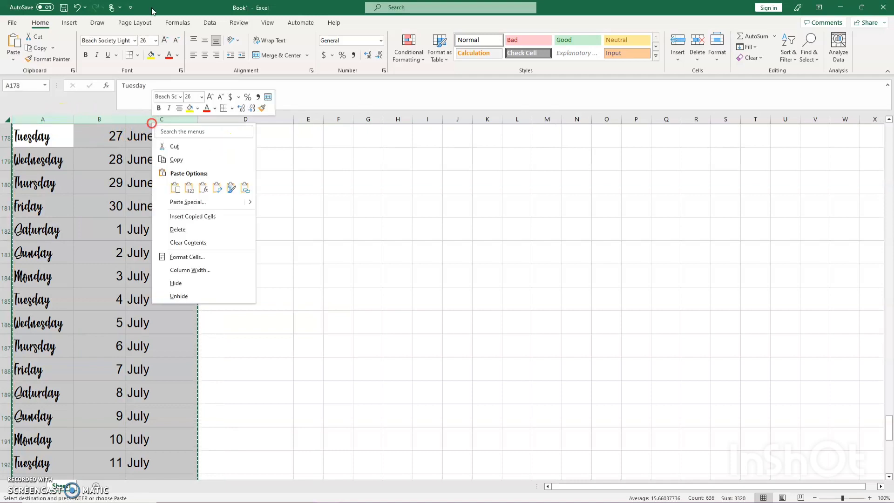
left_click(191, 160)
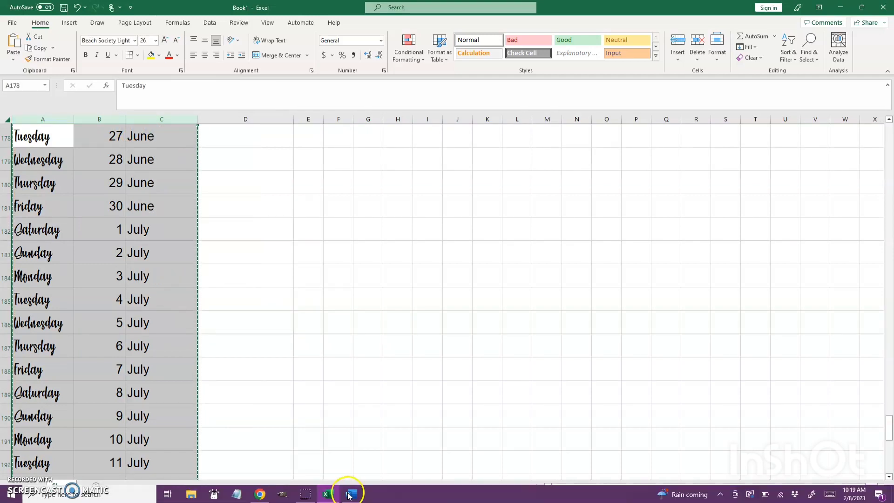
Switch to the blank Word document and apply the Last Custom Setting margins of 0.25" on all sides
left_click(352, 494)
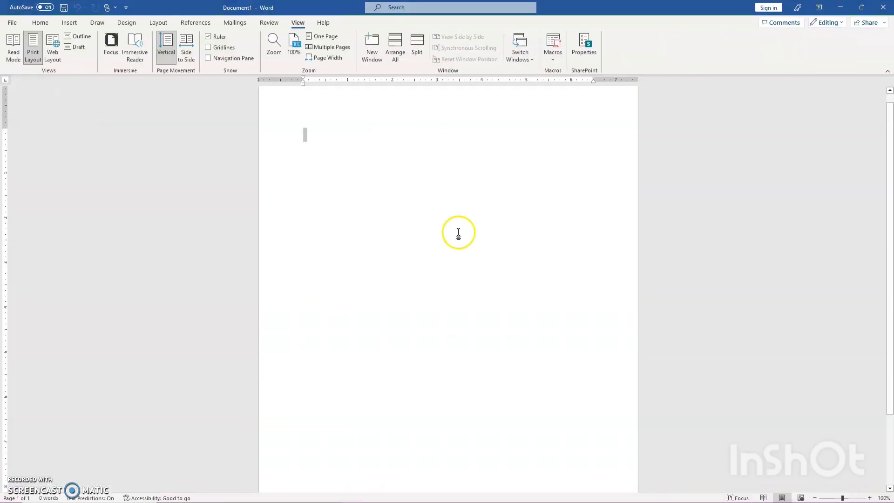
left_click(162, 23)
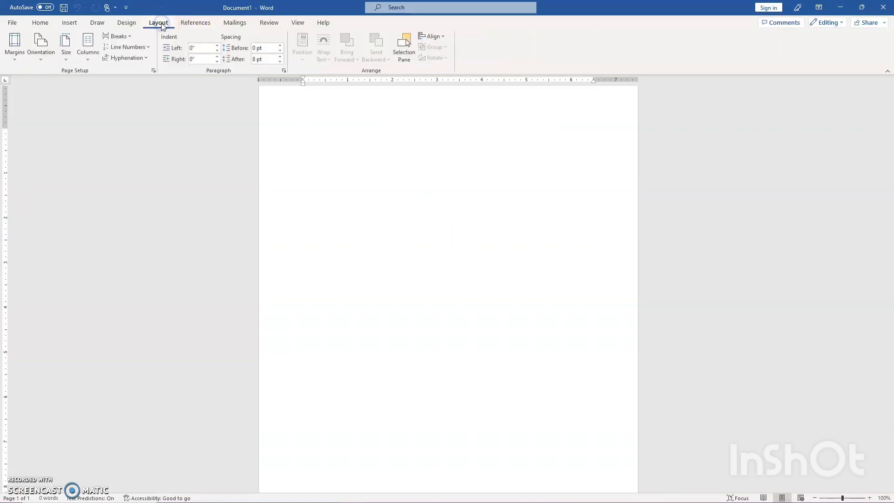
left_click(15, 62)
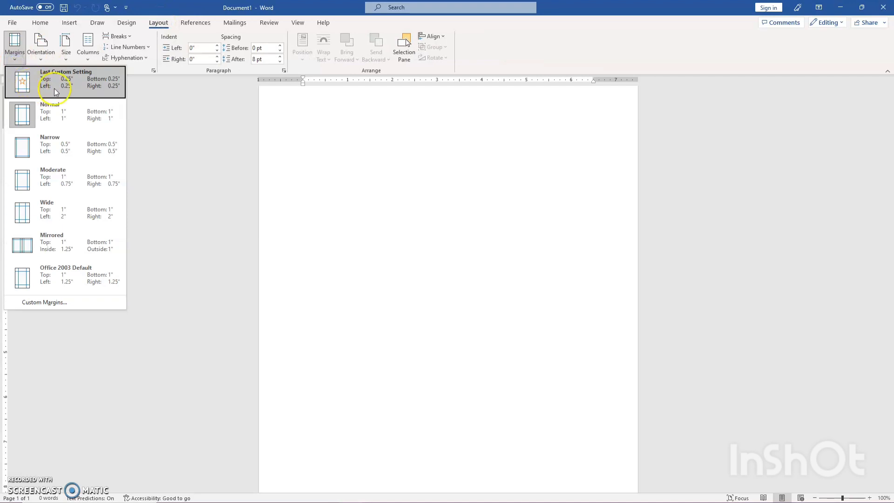
left_click(65, 93)
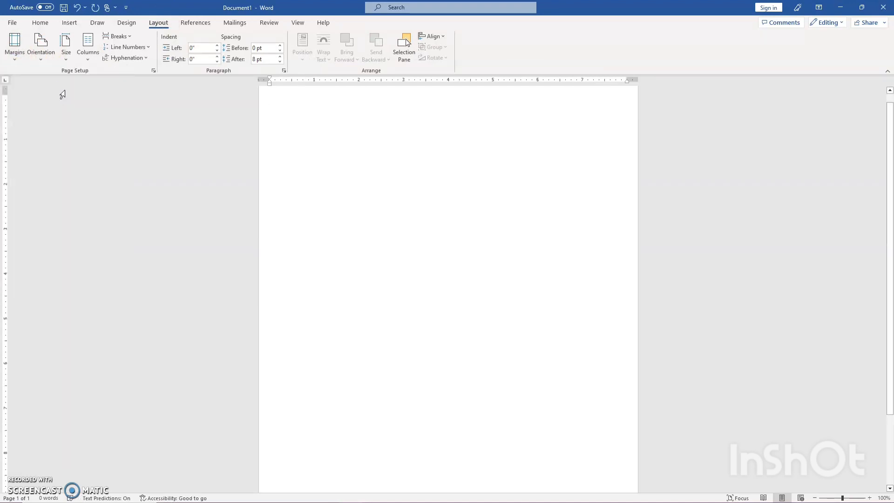
Lay out the page in two columns and paste the copied calendar list with its source formatting
left_click(351, 142)
left_click(91, 61)
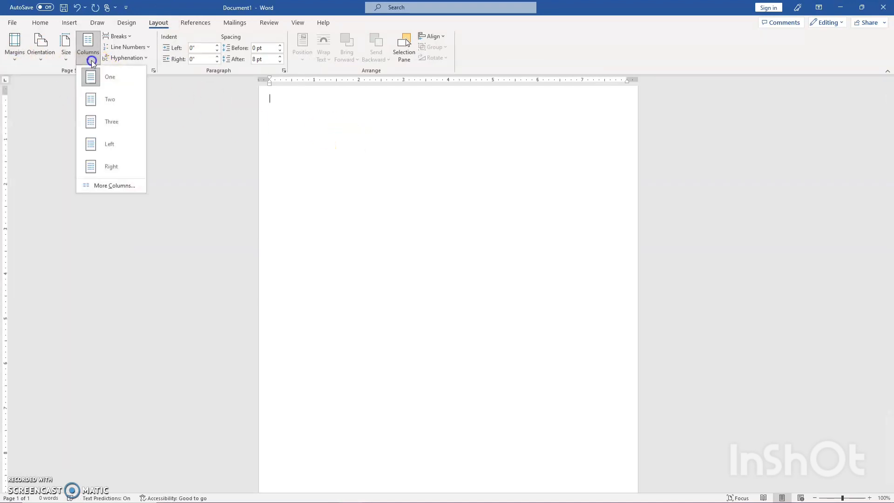
left_click(103, 102)
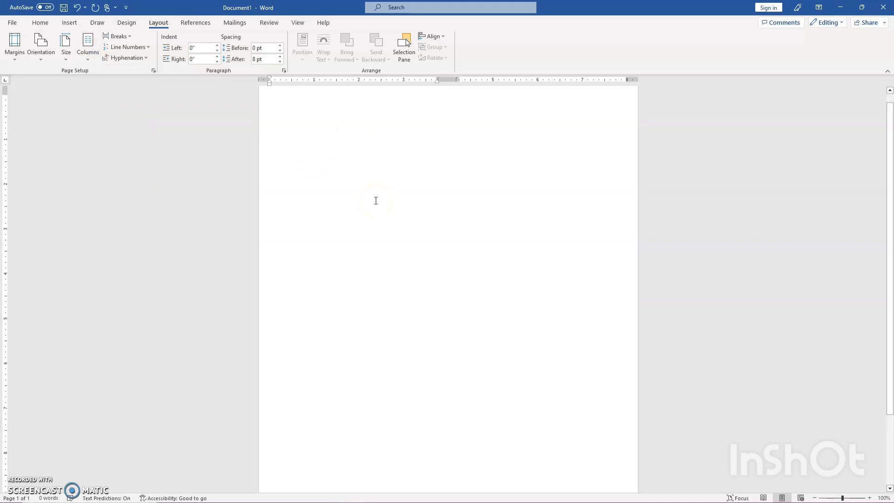
right_click(362, 126)
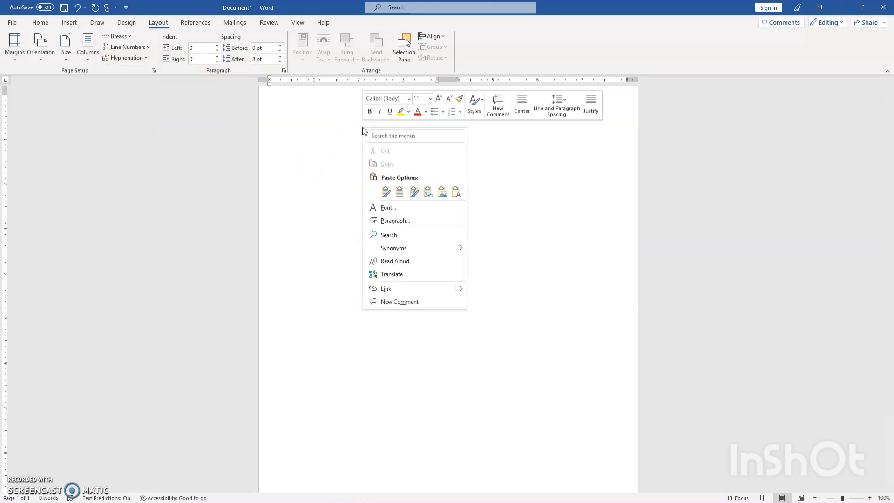
left_click(386, 192)
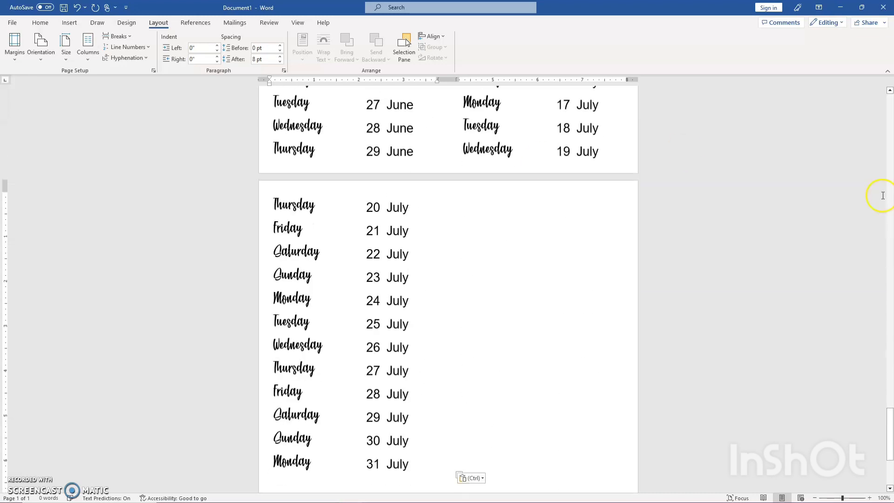
Narrow the day number column of the pasted table so the month names sit closer to the weekdays
left_click(890, 104)
left_click(889, 105)
left_click(889, 104)
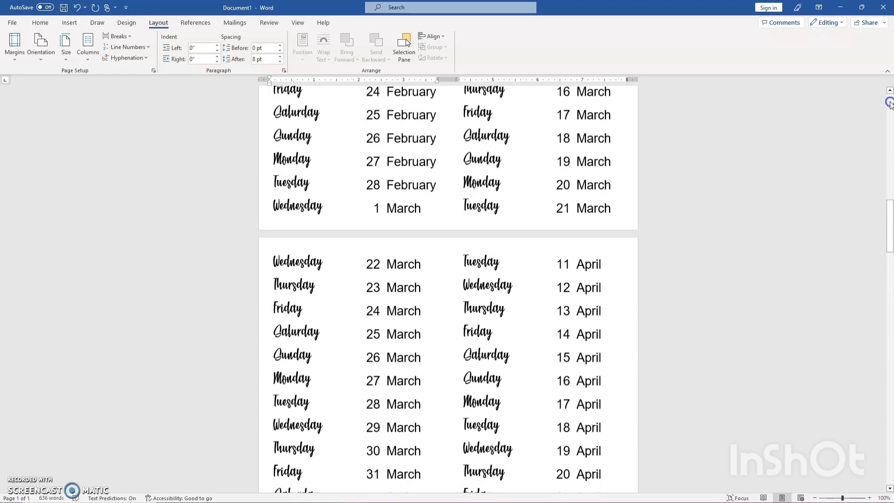
left_click(889, 105)
left_click(889, 105)
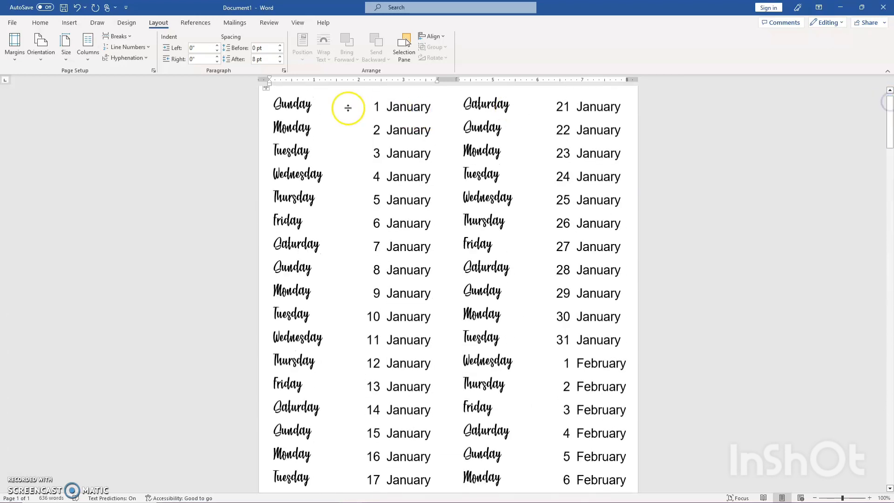
left_click(329, 108)
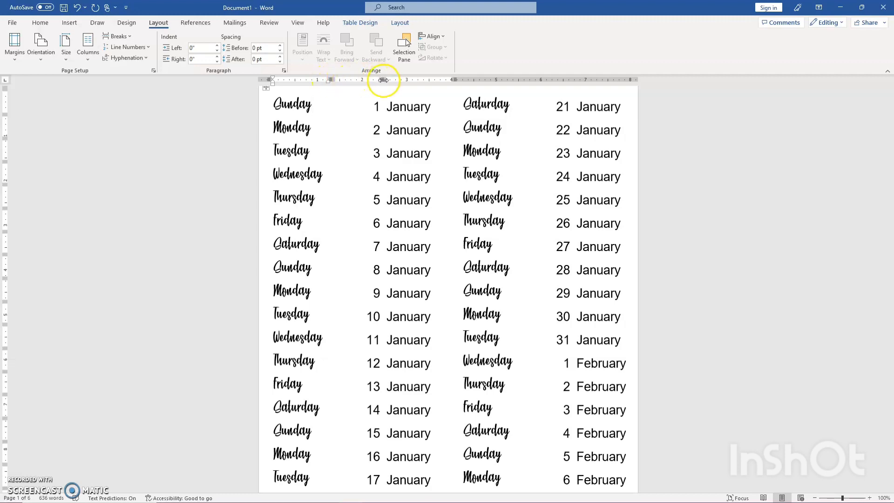
left_click_drag(383, 80, 346, 78)
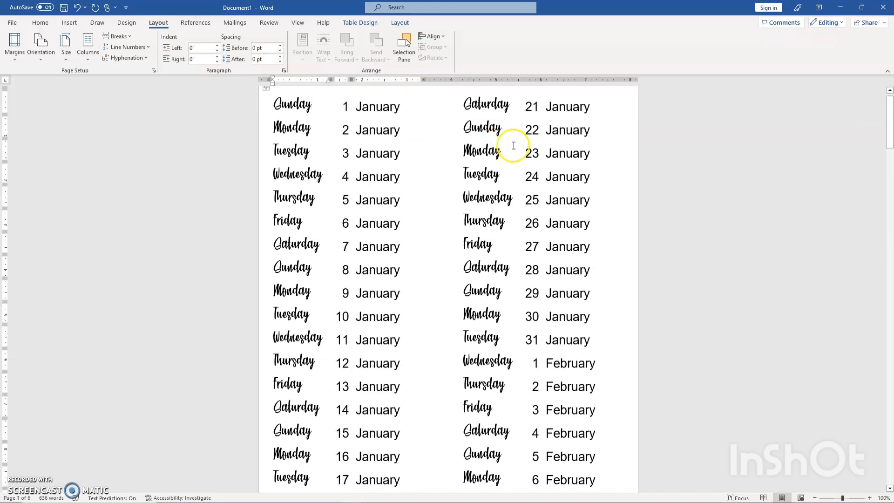
left_click(739, 198)
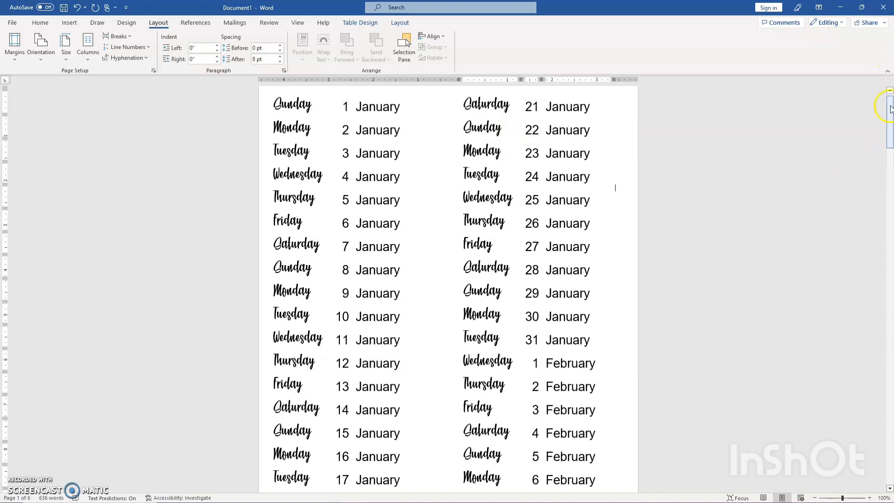
Right-align the table's weekday column and left-align its day number column
mouse_move(890, 101)
left_mouse_down()
mouse_move(890, 125)
mouse_move(891, 95)
left_mouse_up()
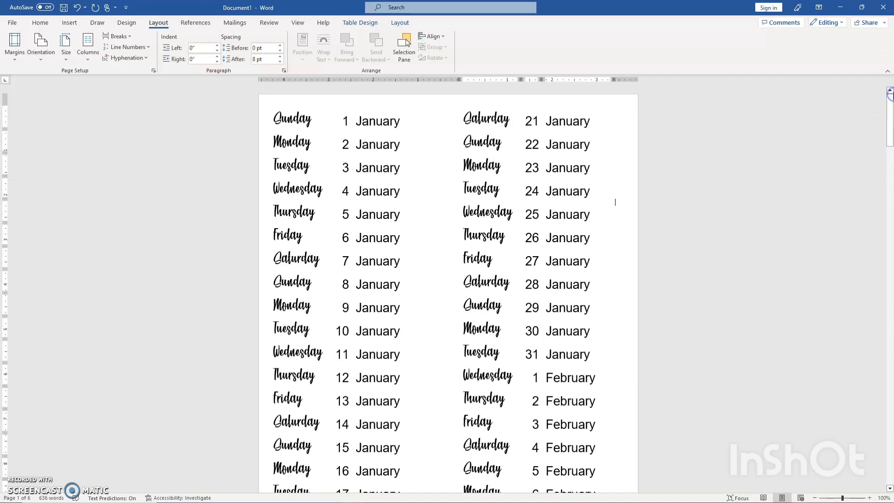
left_click(294, 121)
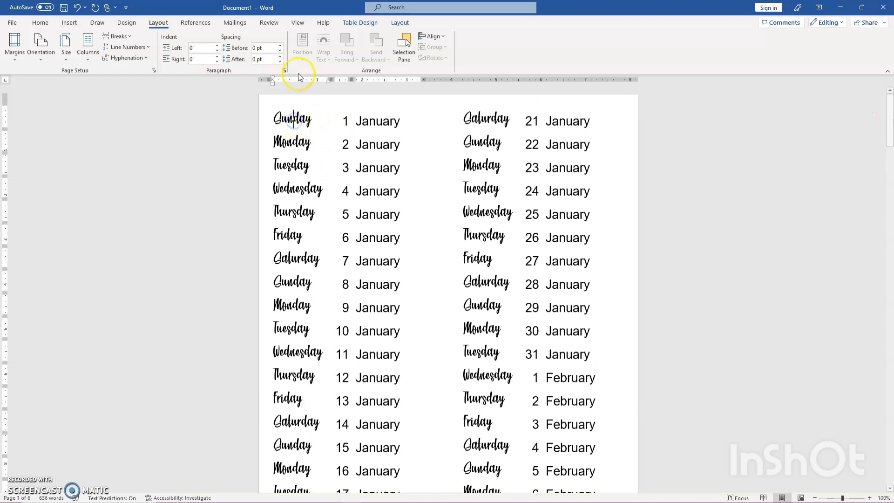
left_click(295, 103)
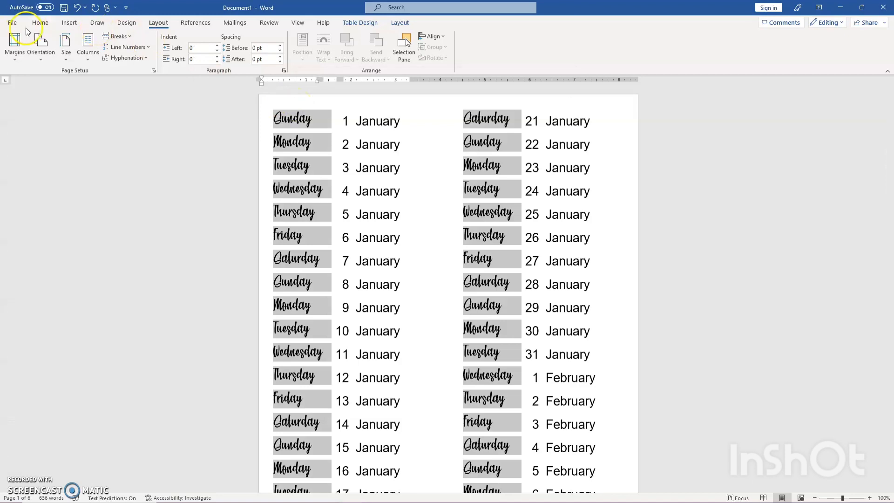
left_click(44, 22)
left_click(40, 22)
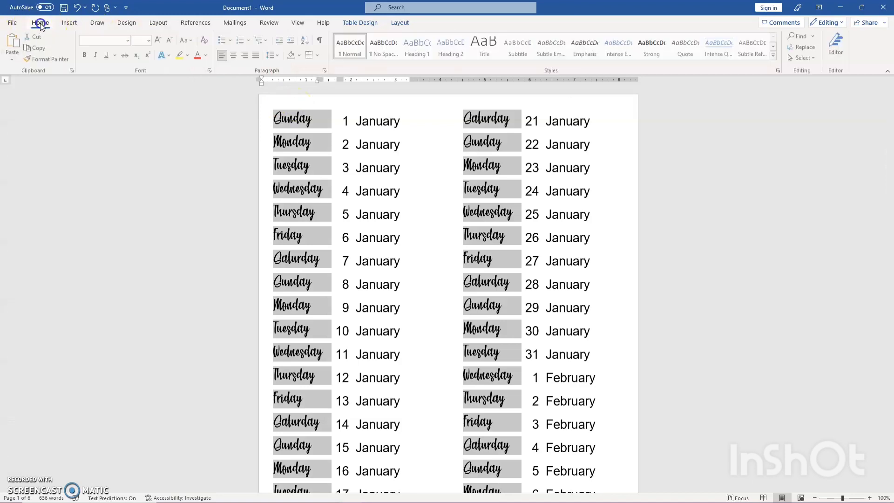
left_click(245, 55)
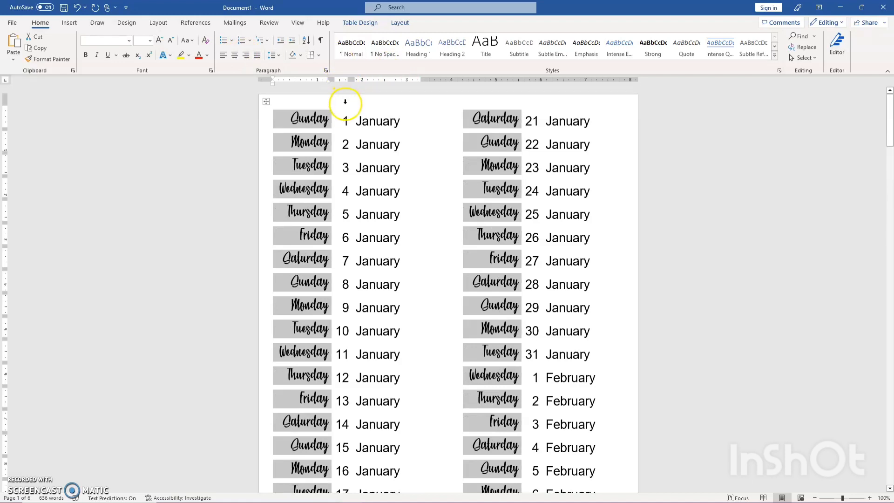
left_click(346, 106)
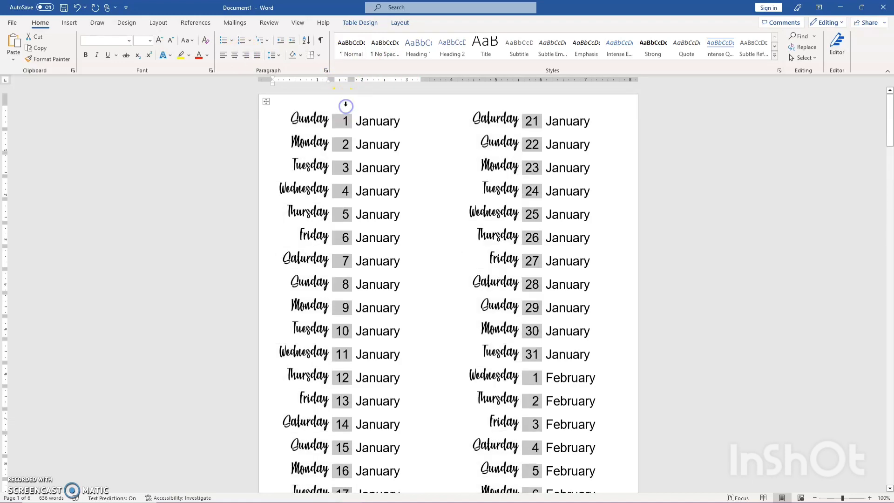
left_click(223, 56)
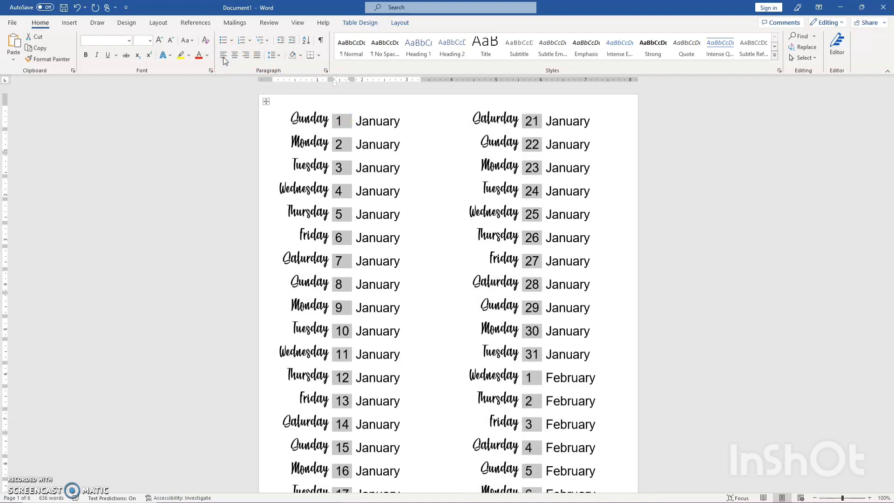
Switch to the Excel sheet, right-align the weekday column and left-align the day number column, and return to the Word document
mouse_move(380, 502)
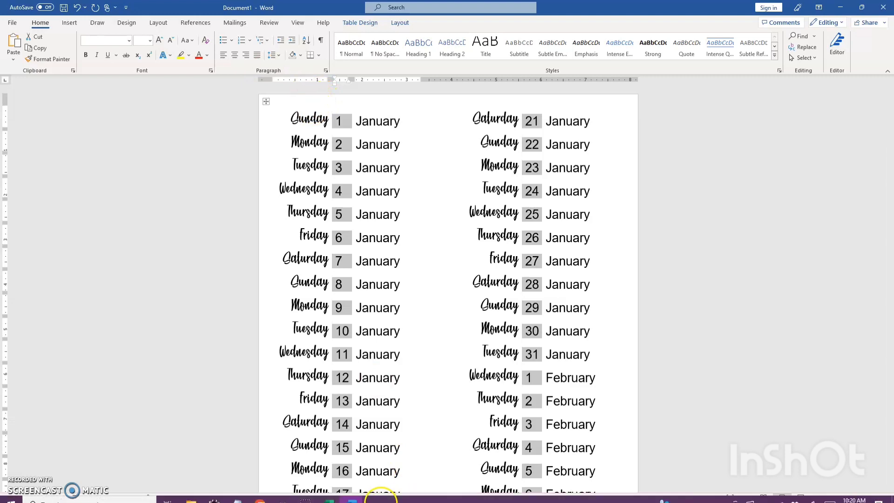
left_click(329, 501)
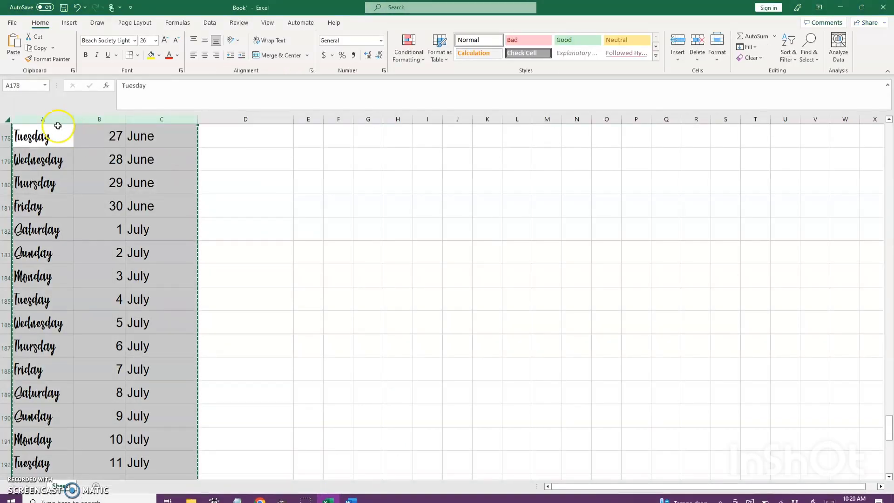
left_click(43, 120)
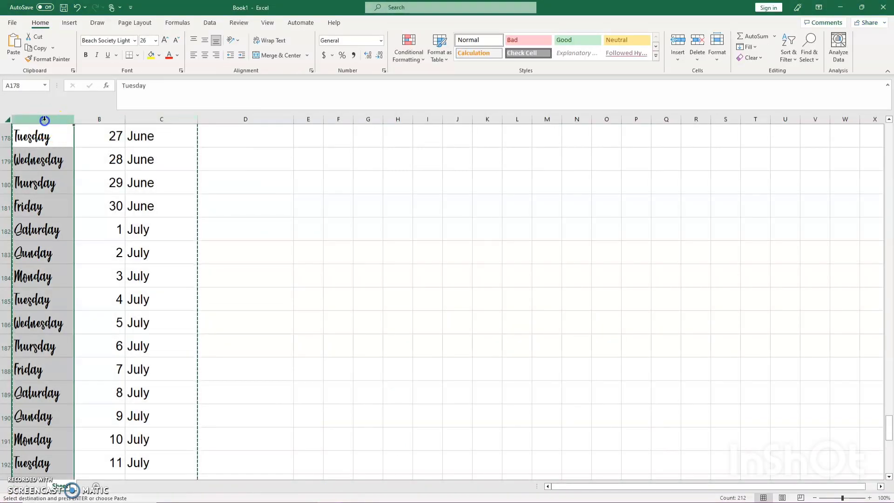
left_click(216, 55)
left_click(99, 120)
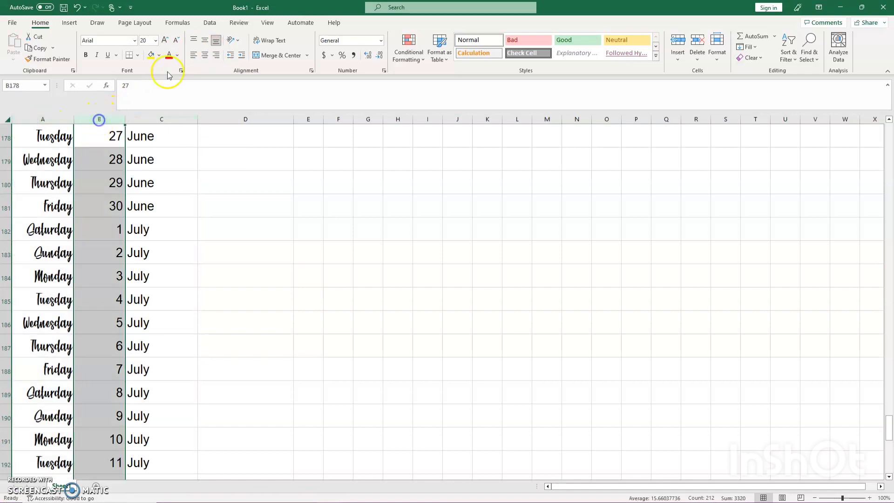
left_click(194, 55)
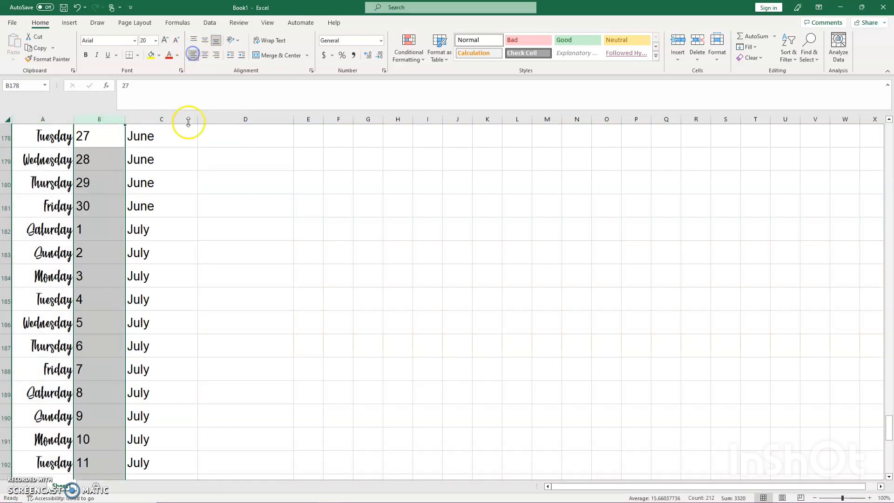
left_click(166, 200)
mouse_move(393, 496)
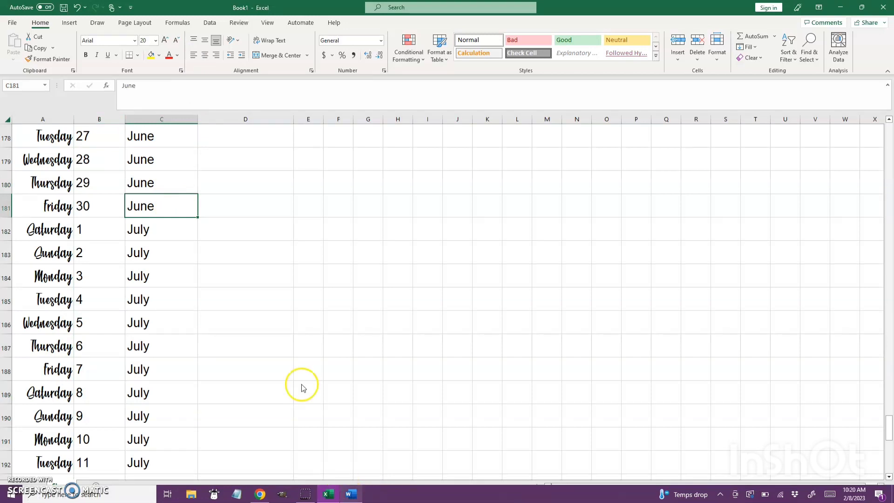
left_click(353, 496)
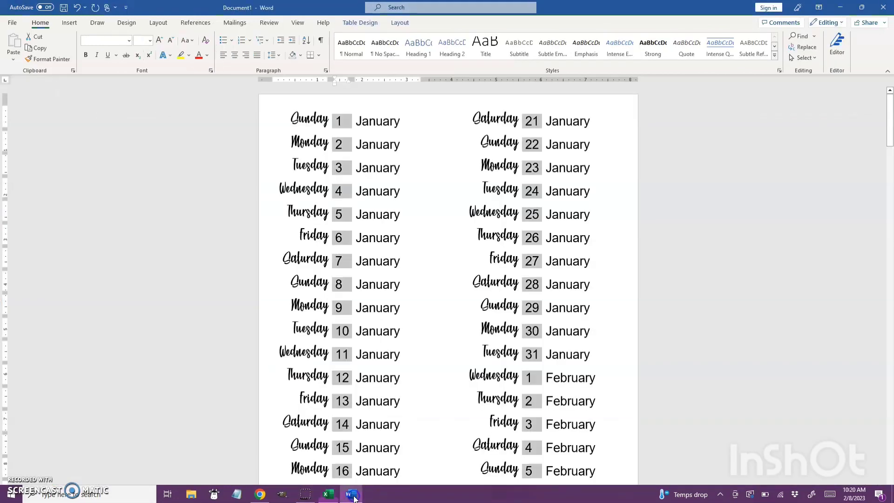
left_click(679, 297)
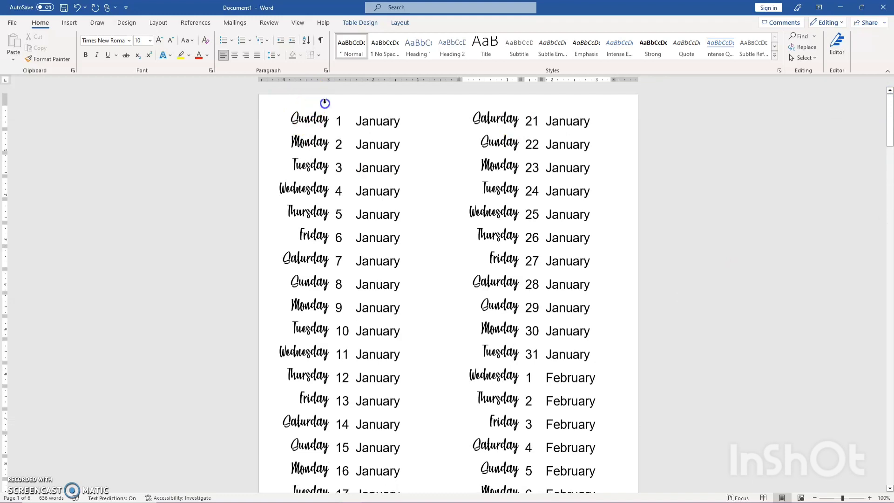
Try centering all three columns of the table horizontally and vertically, and undo it
left_click_drag(324, 103, 372, 106)
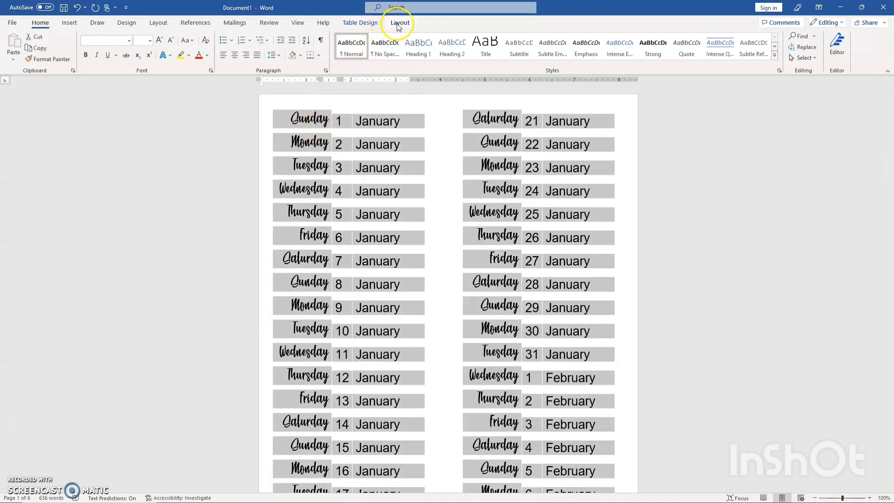
left_click(374, 24)
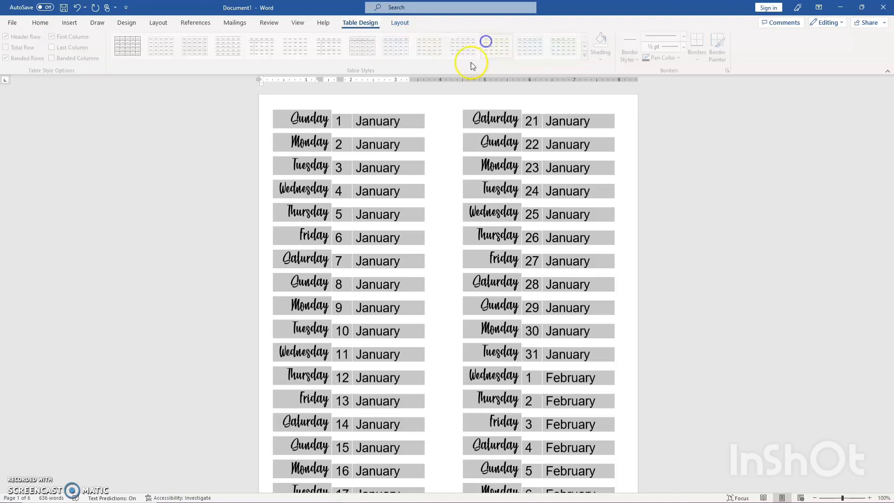
left_click(399, 23)
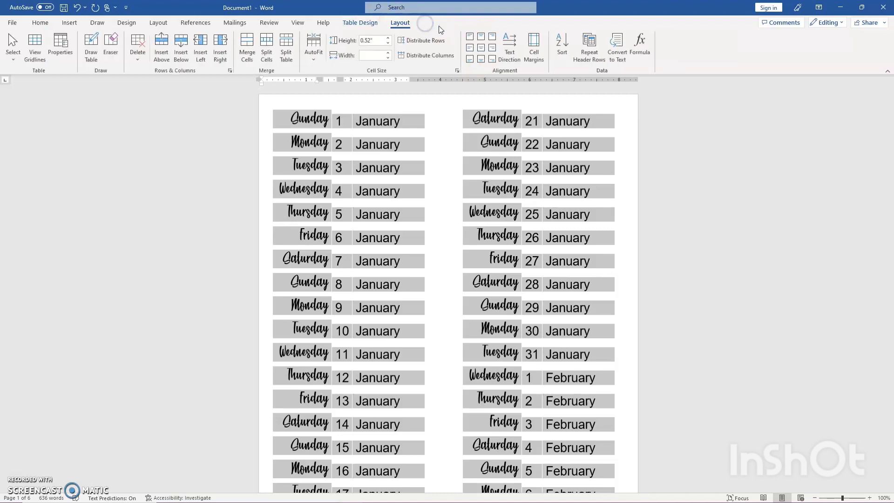
left_click(481, 48)
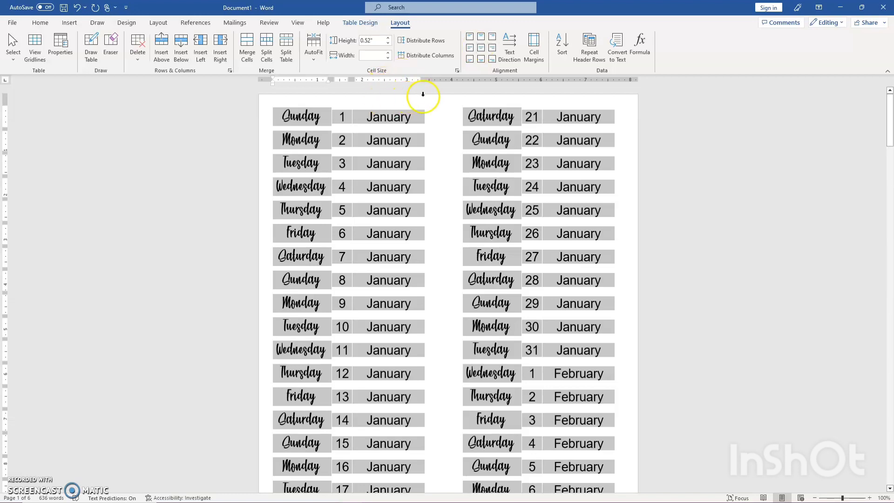
mouse_move(423, 94)
key("ctrl+z")
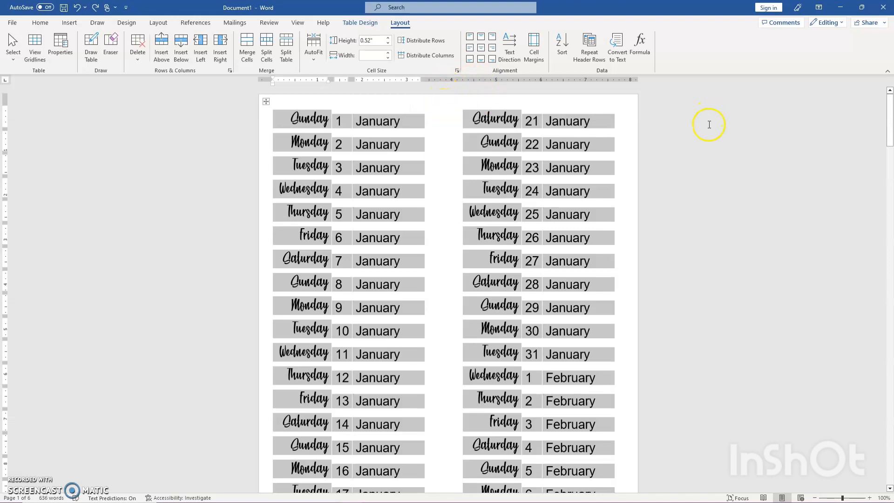
left_click(692, 135)
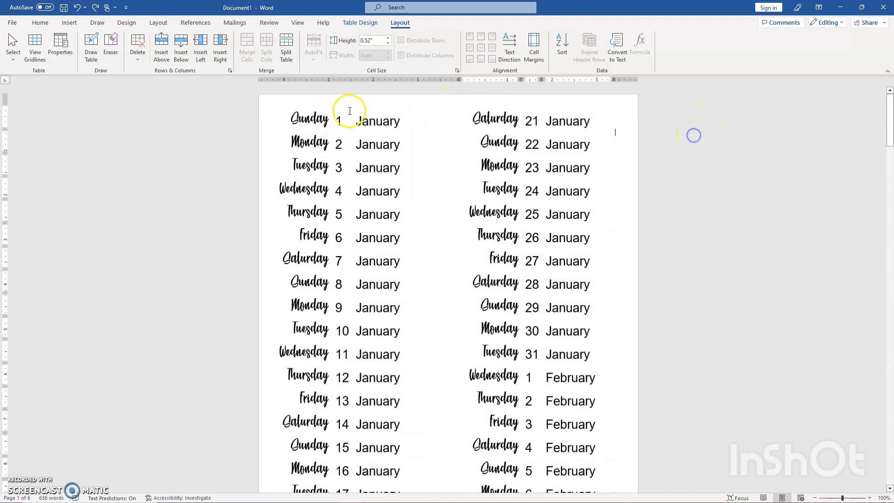
Align the weekday column center right and the day number and month columns center left, and check the list through July
left_click(310, 105)
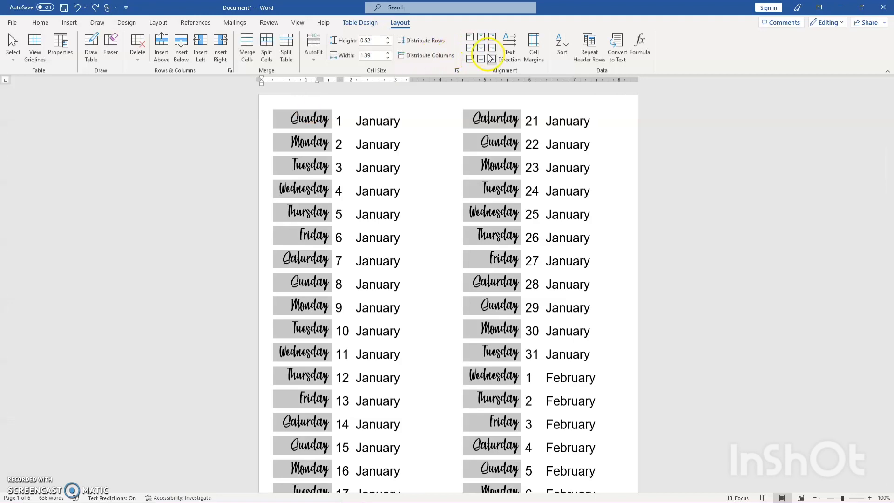
left_click(495, 51)
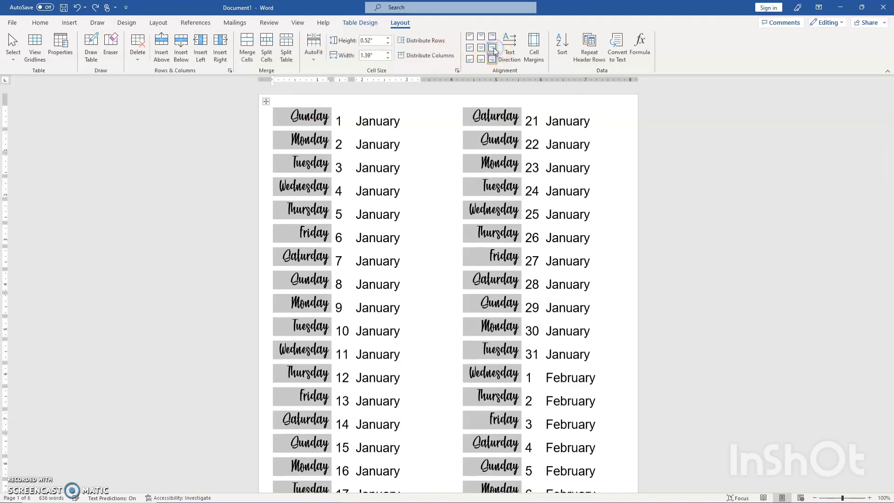
left_click(362, 99)
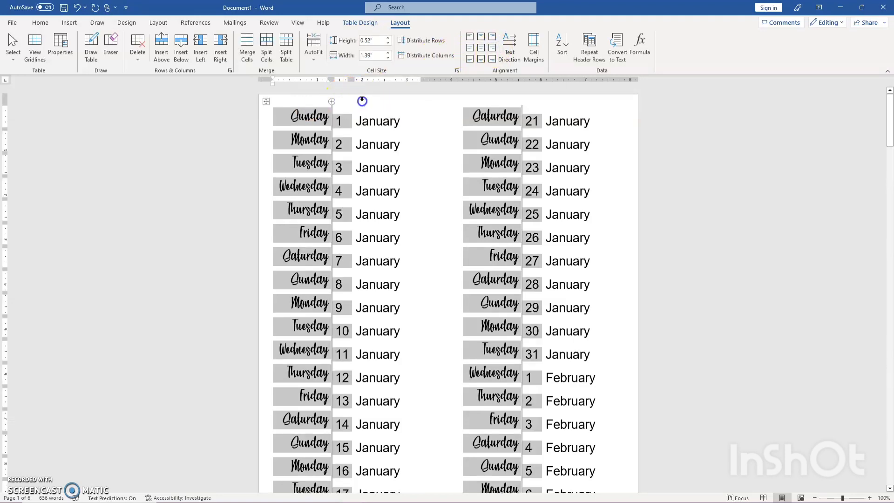
left_click(473, 49)
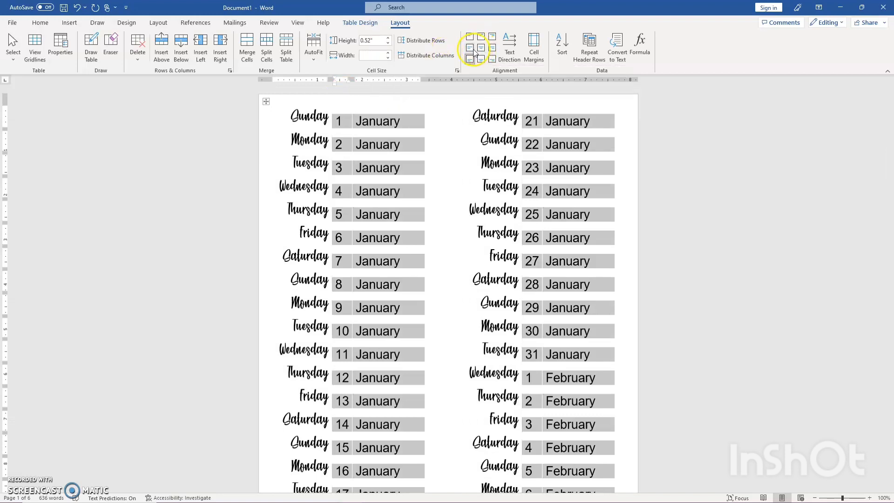
left_click(657, 203)
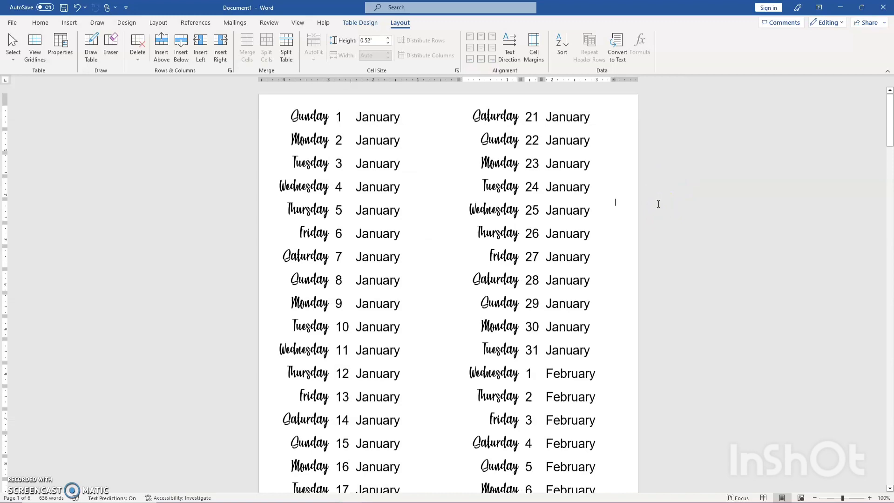
left_click_drag(890, 116, 891, 452)
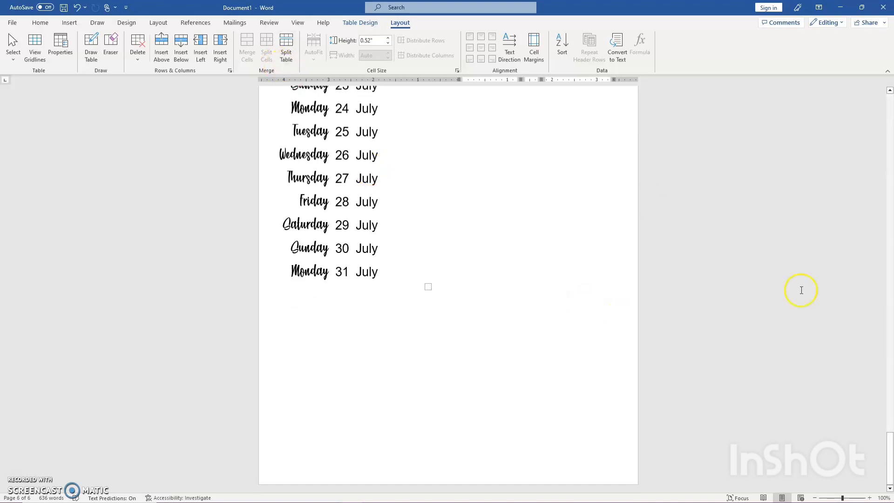
left_click(890, 110)
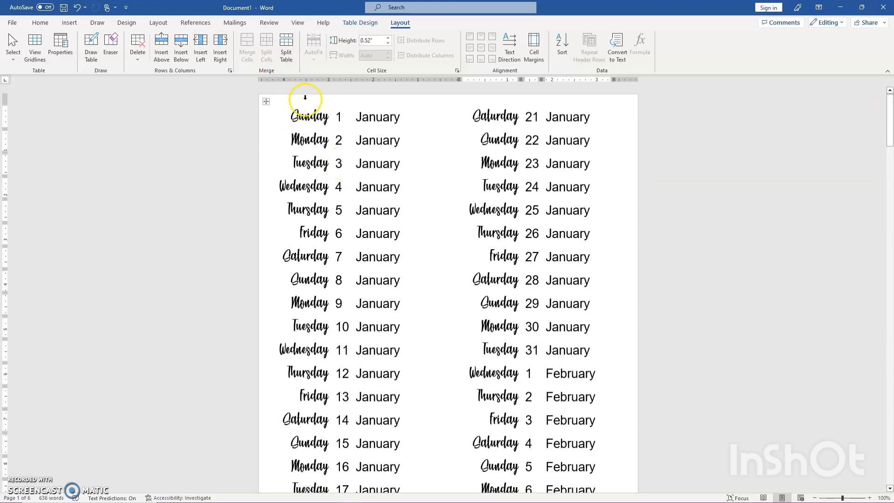
Look through the fonts available for the table's weekday column
left_click(305, 100)
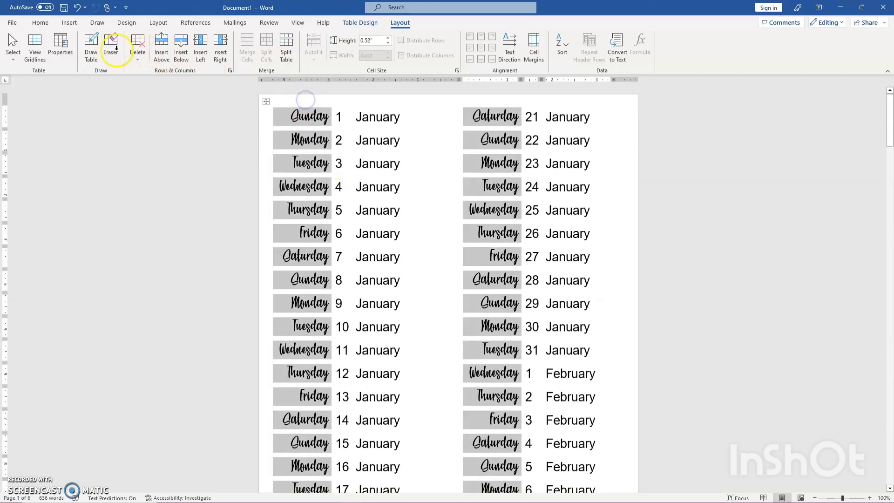
left_click(40, 22)
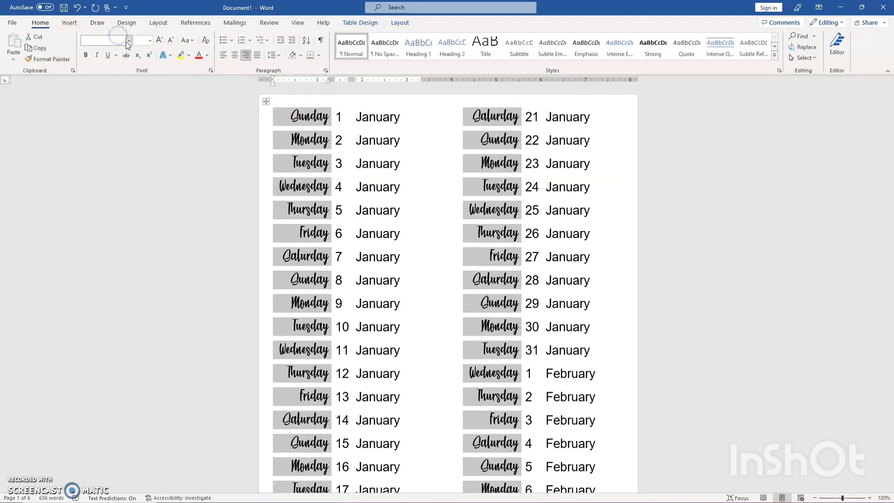
left_click(129, 41)
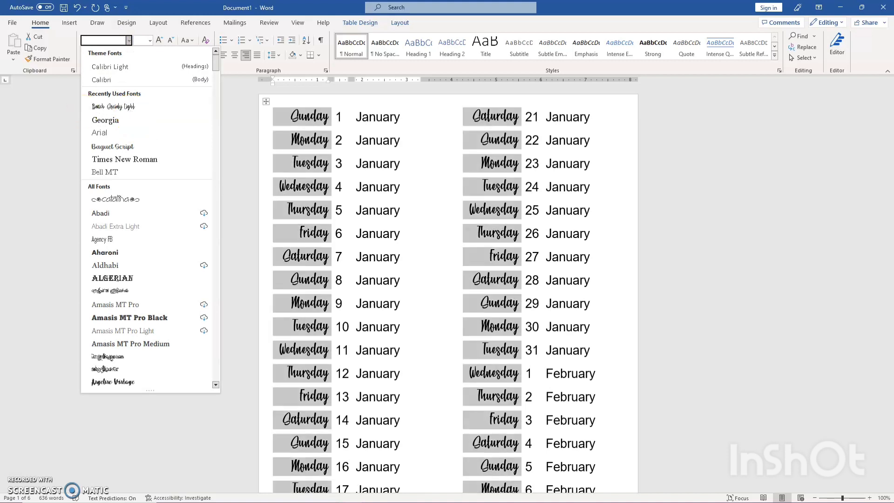
left_click(121, 106)
left_click(80, 316)
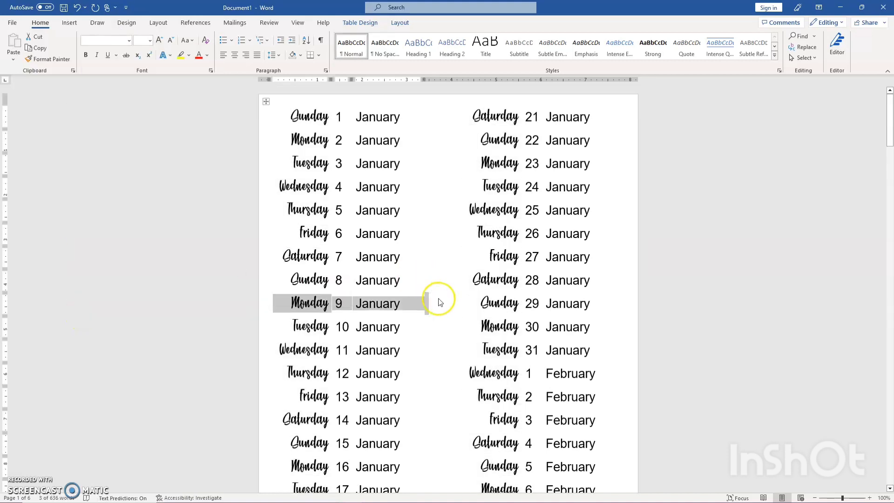
left_click(715, 295)
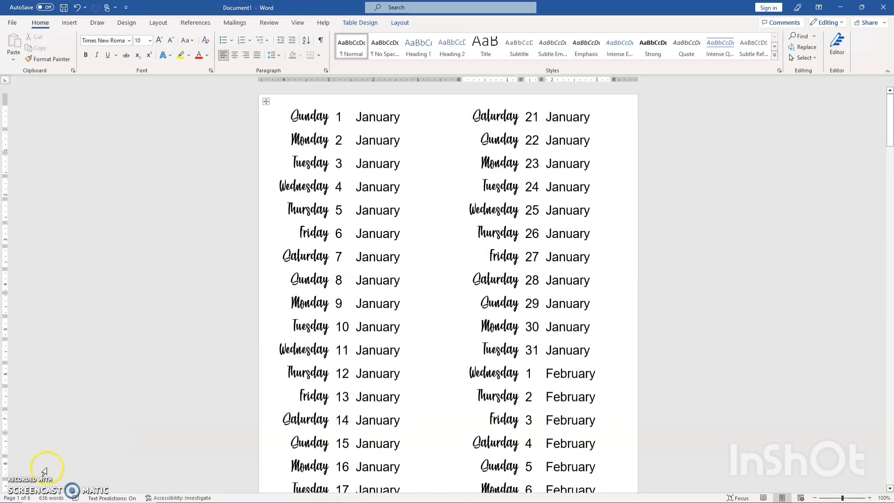